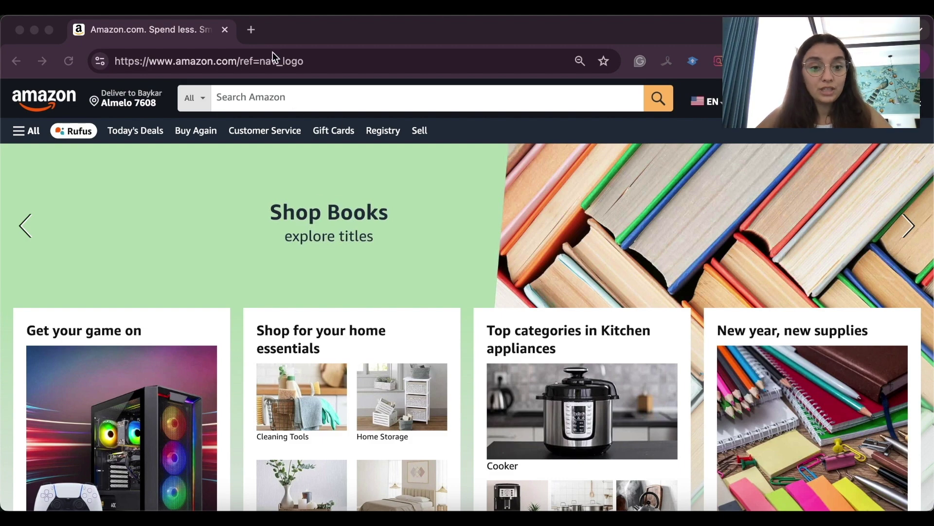
Step: Search the web for "amazon associates" in a new tab and open the Amazon.com Associates Central site
click(251, 30)
text(amazon )
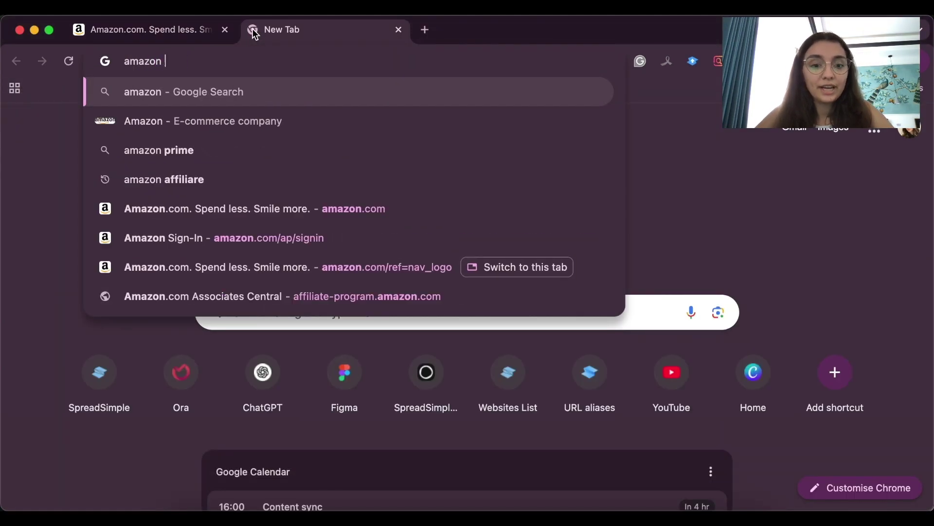
text(associate)
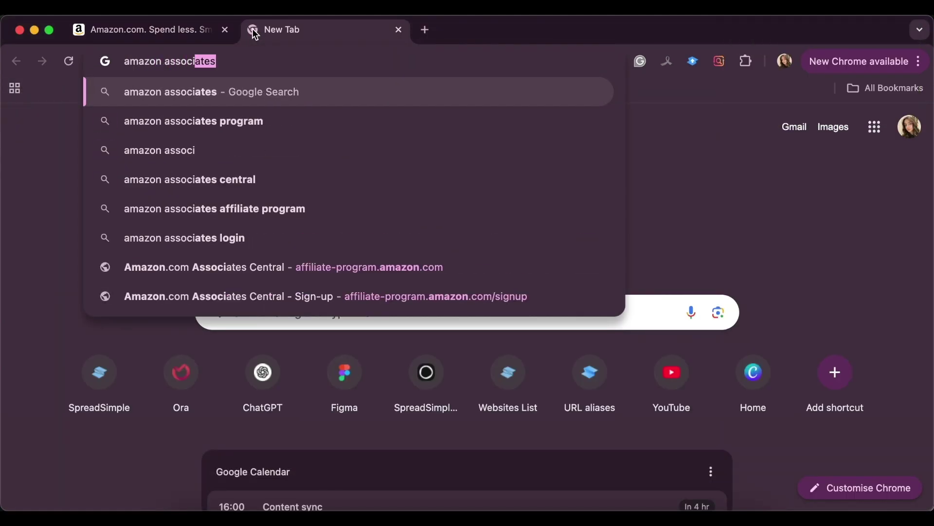
text(s)
key(Return)
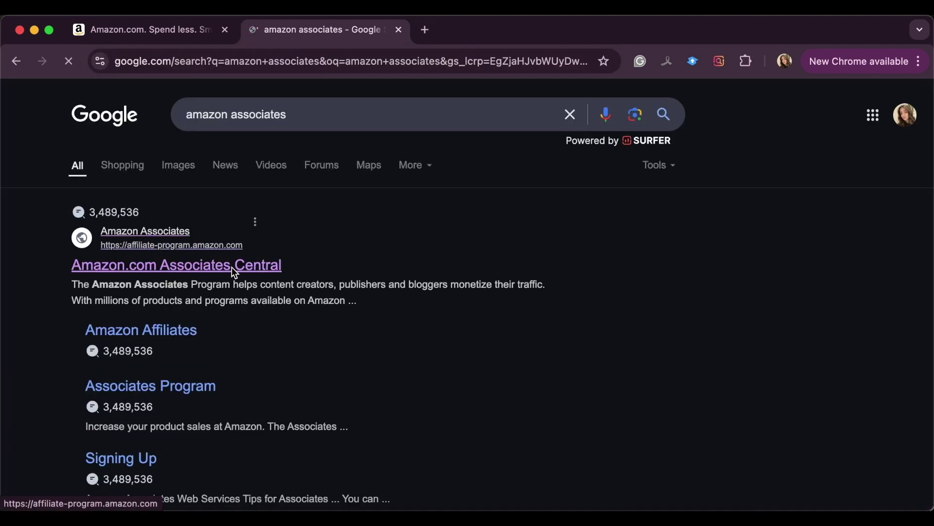
click(217, 267)
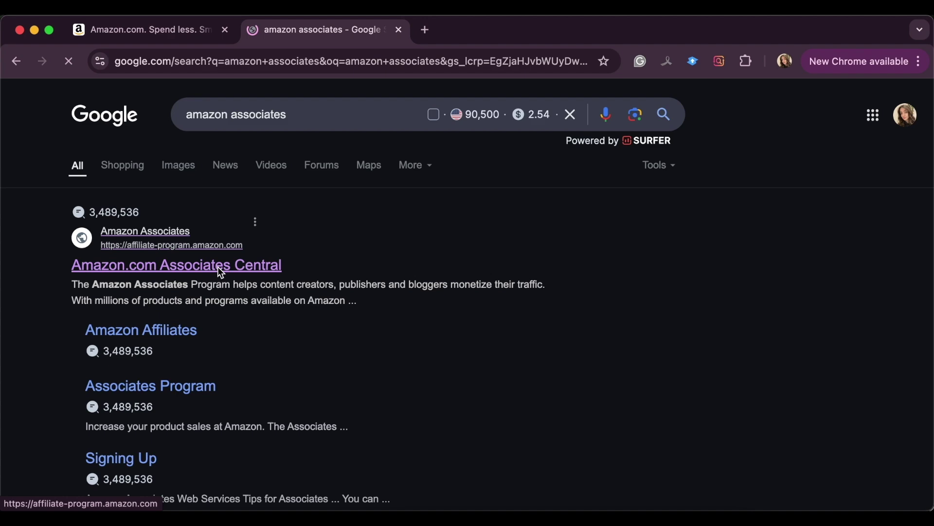
Step: Start the Associates sign-up and submit the account information with the payee's address and phone number
scroll(551, 326, down, 1)
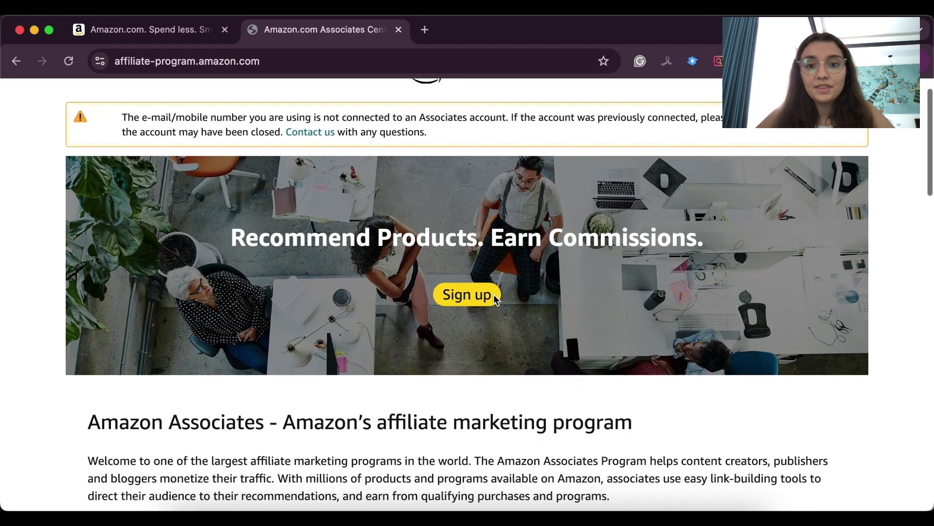
click(469, 298)
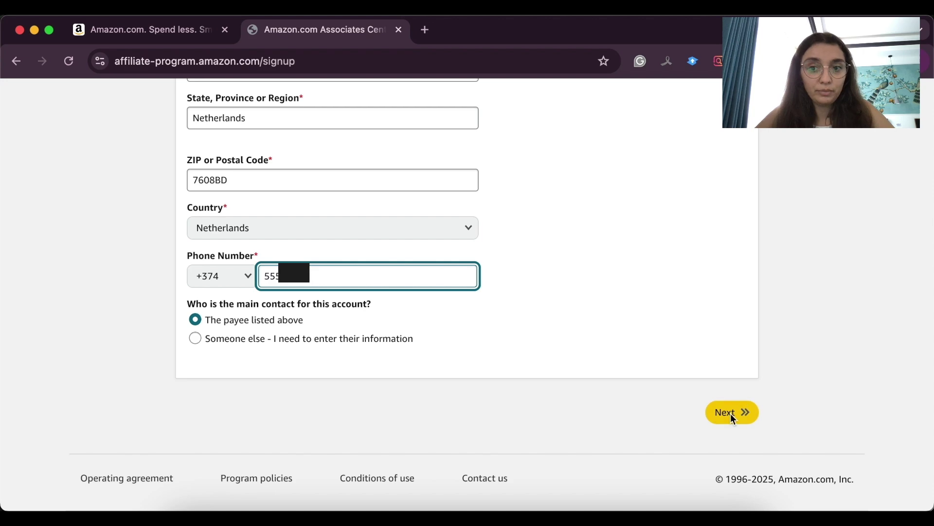
click(731, 413)
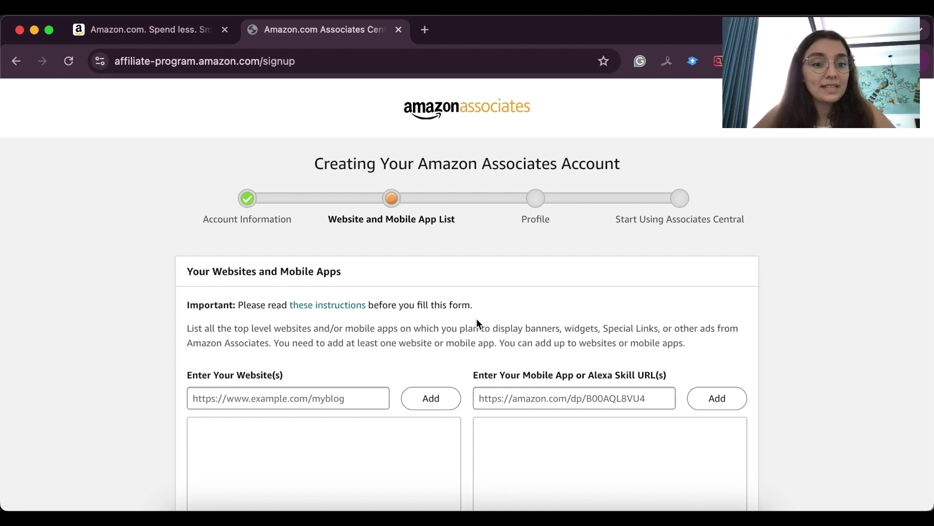
scroll(479, 323, down, 1)
scroll(478, 321, down, 3)
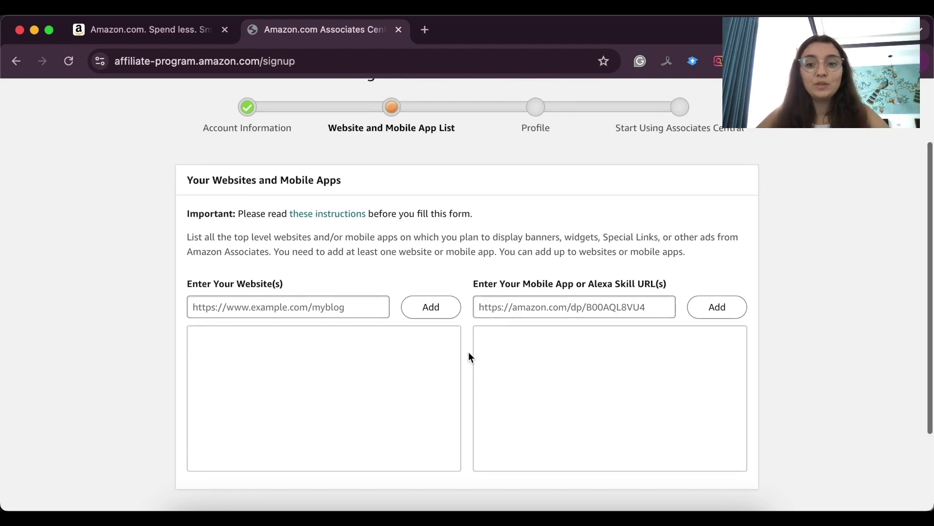
Step: Open spreadsimple.com in a new browser window and go to its website creation page
key(super+n)
text(Spre)
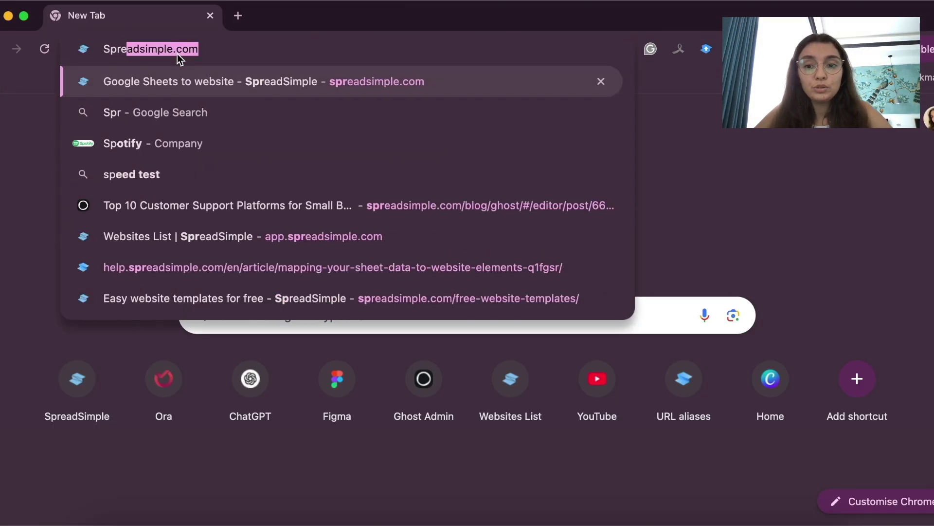
text(adsimple.com)
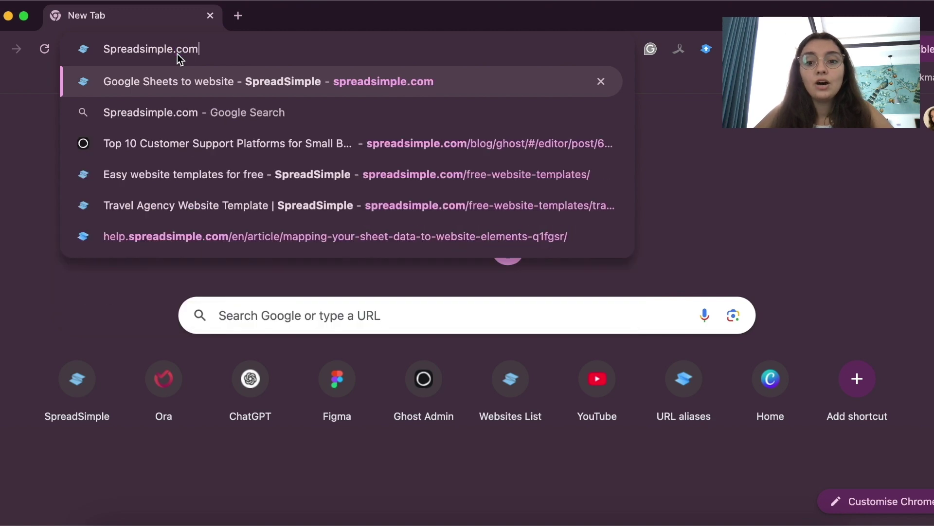
key(Return)
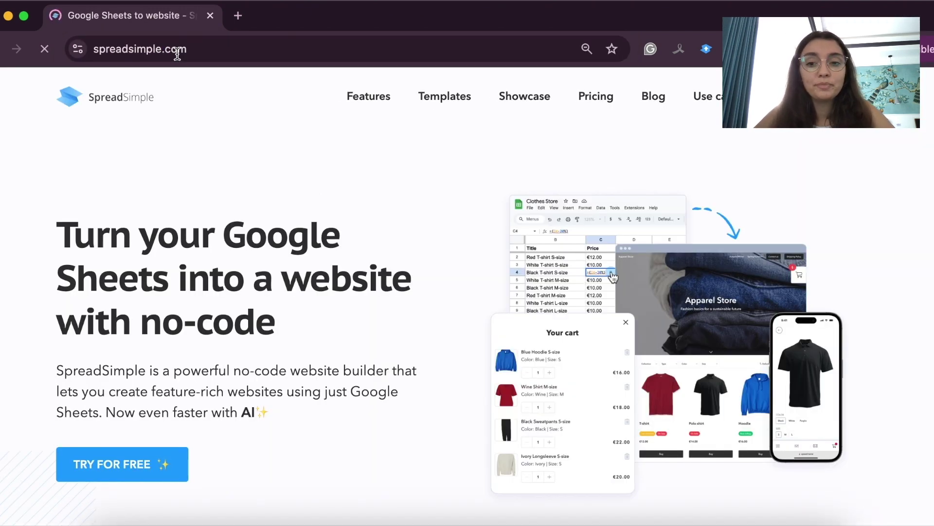
click(832, 107)
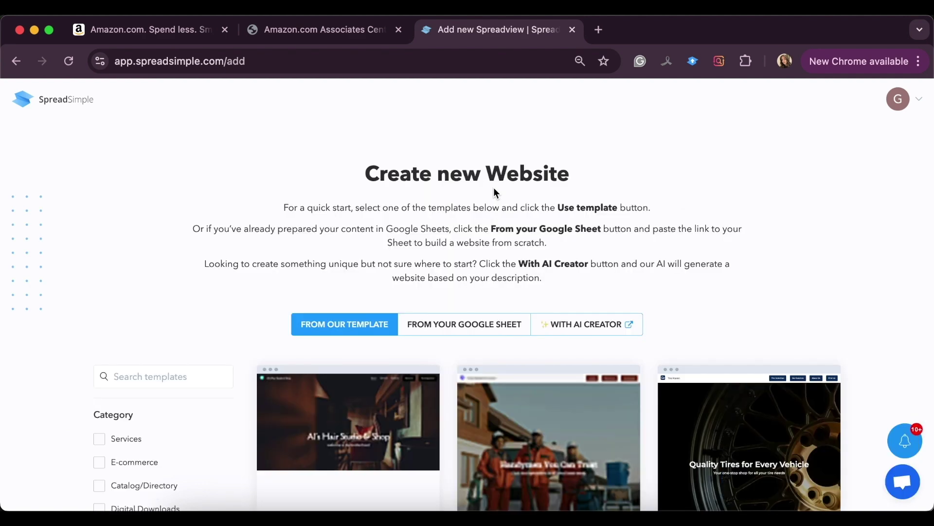
Step: Create a SpreadSimple website from the Affiliate Website template and publish it
scroll(726, 321, down, 3)
scroll(871, 329, down, 15)
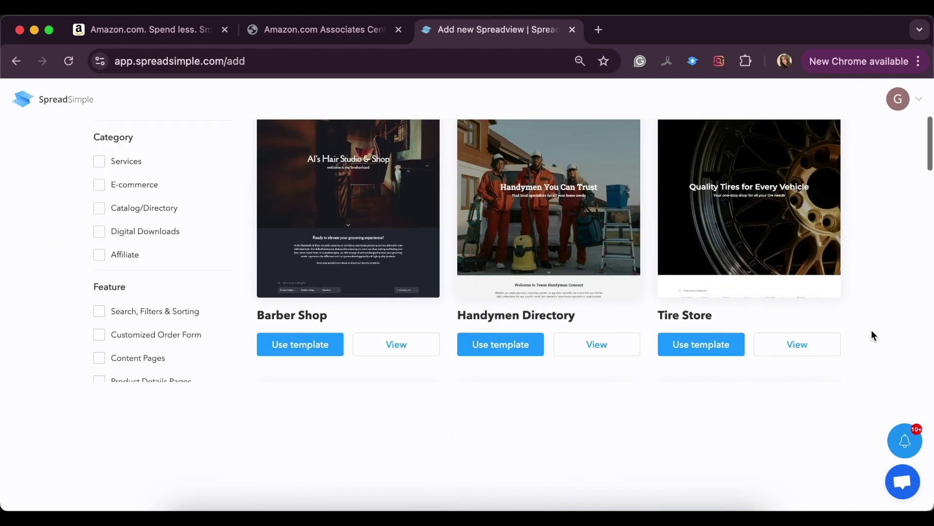
scroll(871, 329, down, 5)
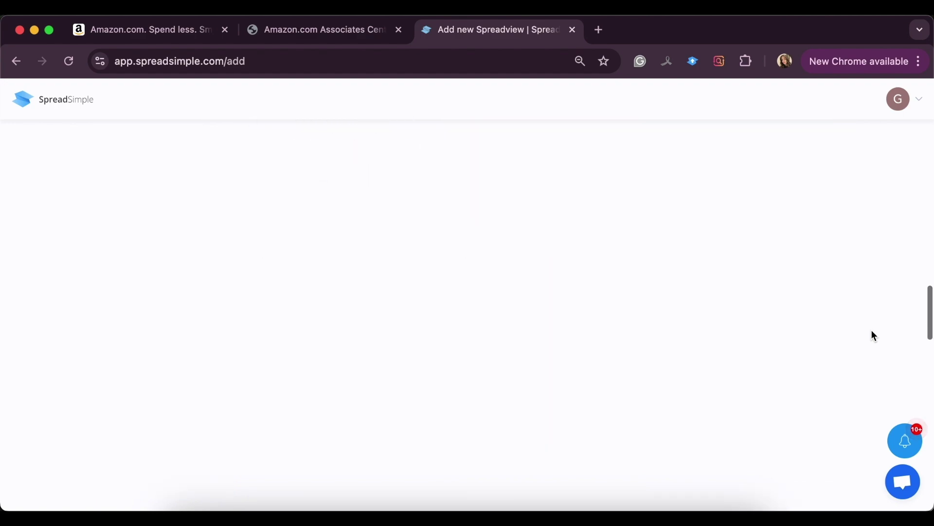
scroll(820, 336, down, 20)
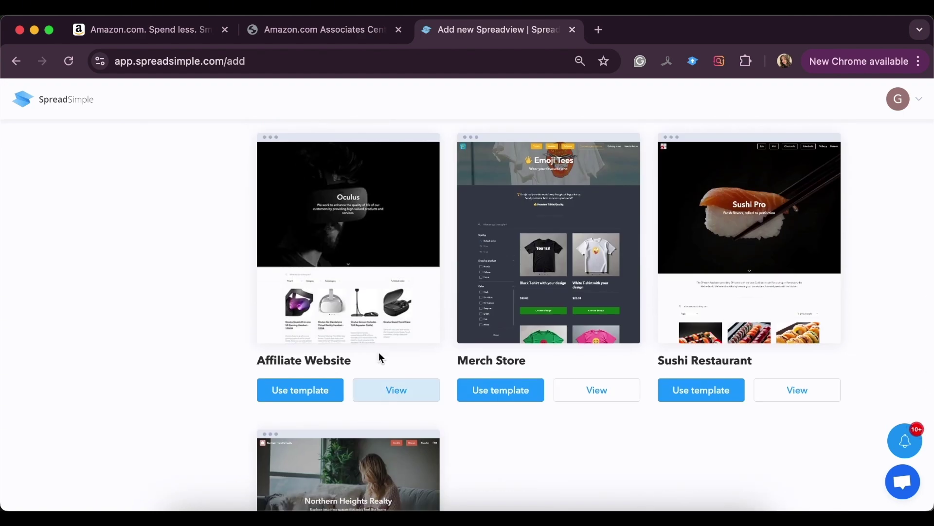
click(301, 396)
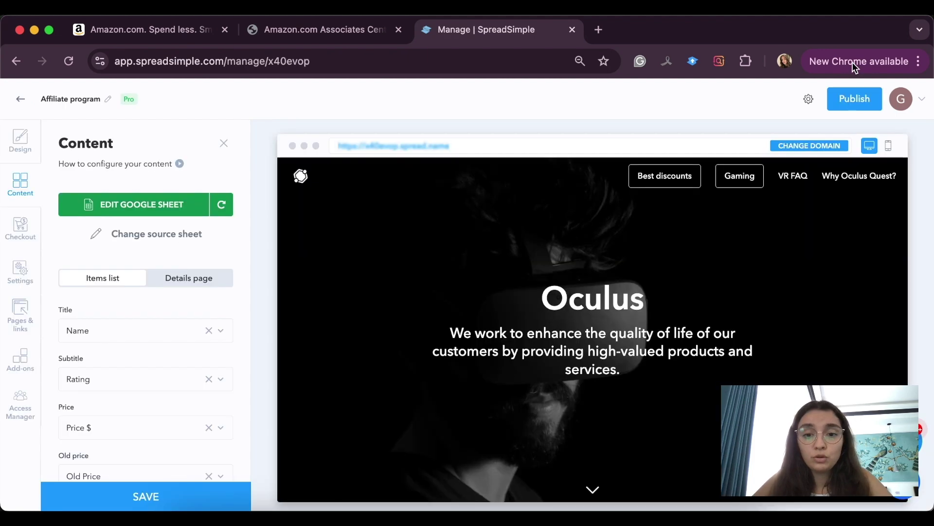
click(848, 101)
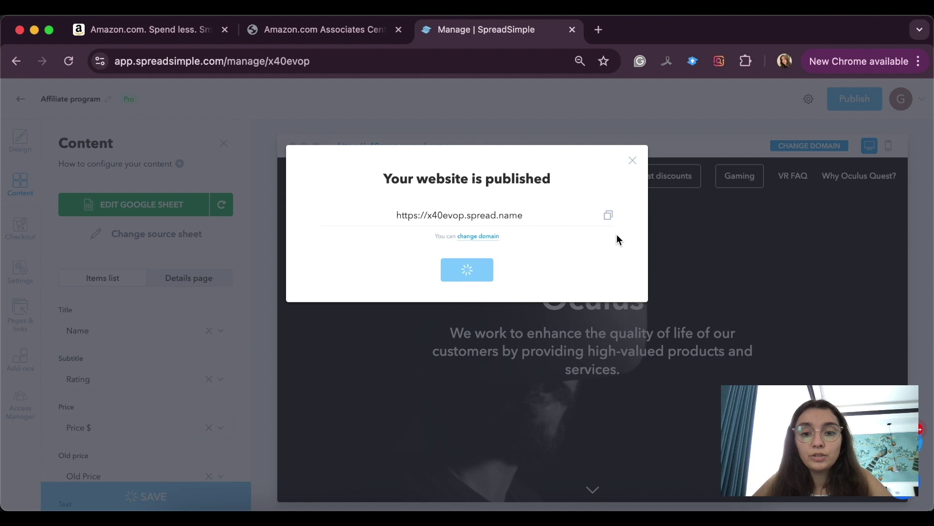
click(308, 30)
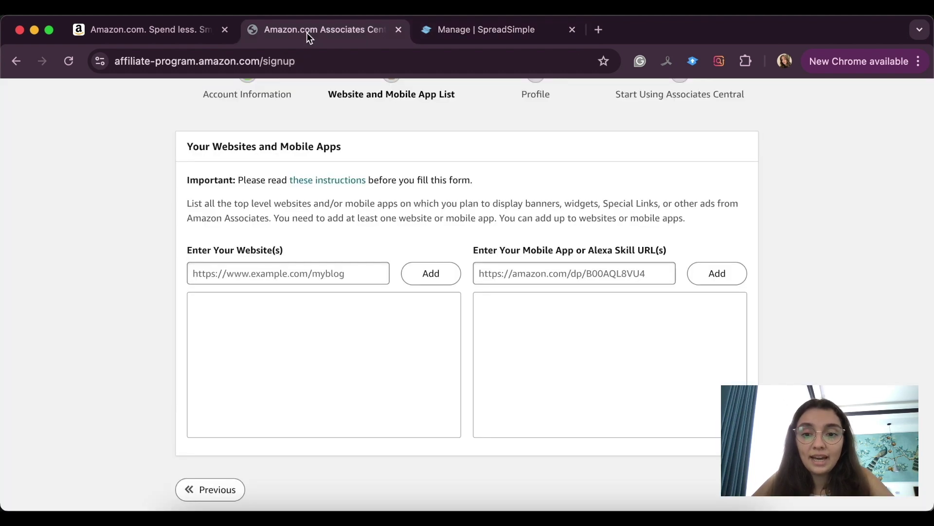
click(292, 276)
text(https://x40evop.spread.name)
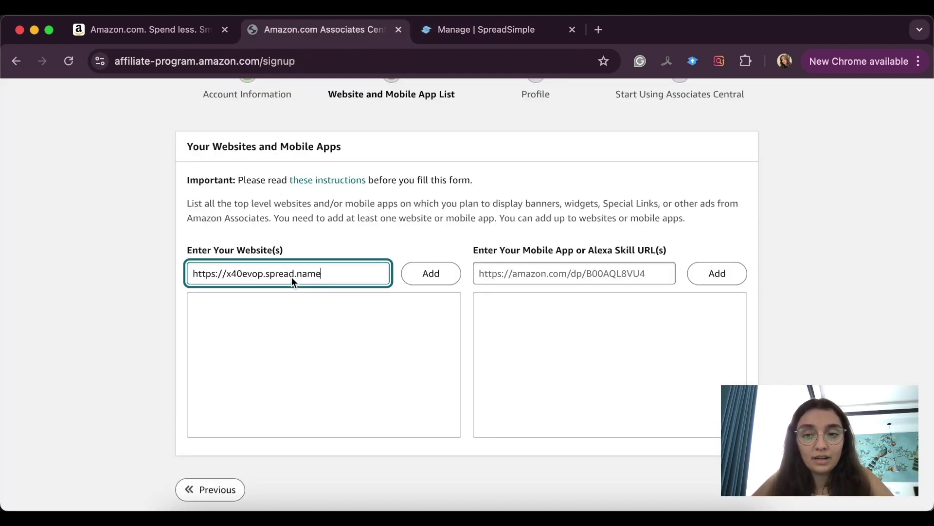
click(425, 275)
click(202, 452)
click(239, 388)
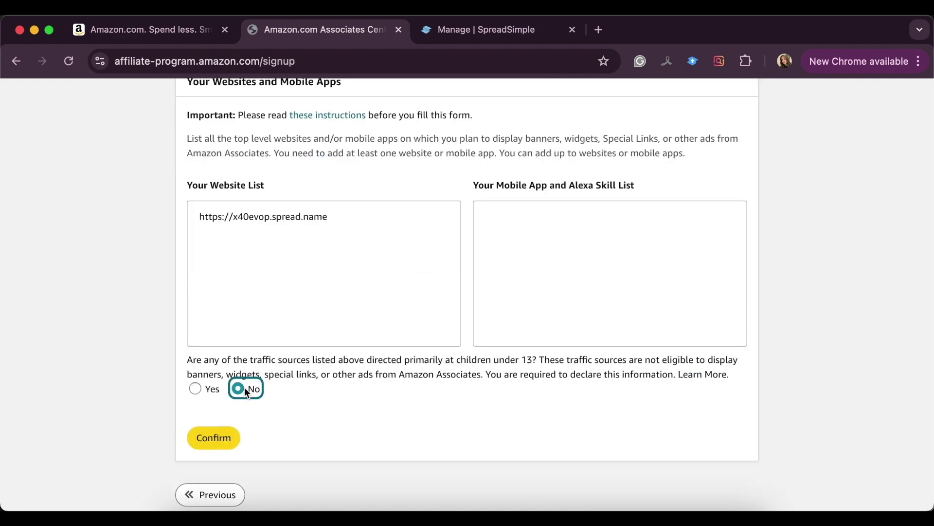
click(216, 444)
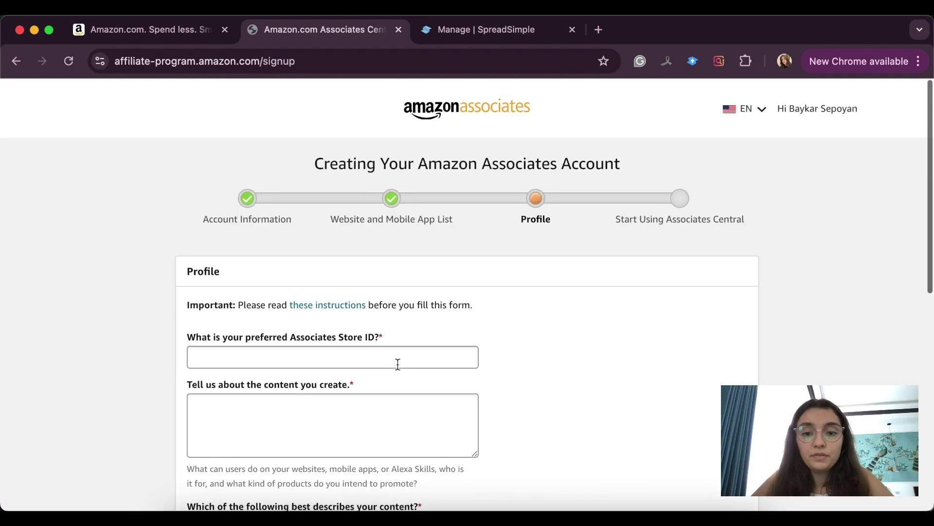
Step: Enter the preferred Associates Store ID in the sign-up profile
scroll(398, 364, down, 4)
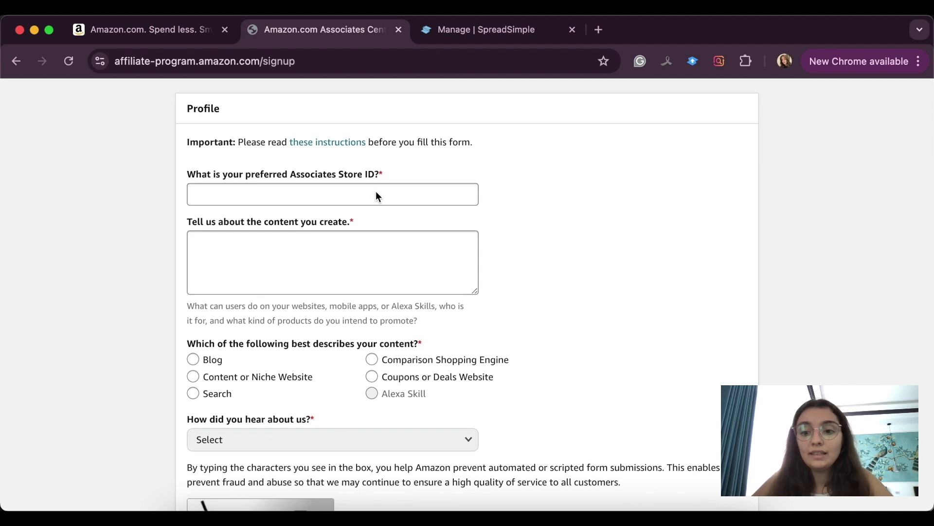
scroll(378, 197, up, 4)
click(432, 363)
text(gaya's)
key(BackSpace)
key(BackSpace)
key(BackSpace)
text(sstore)
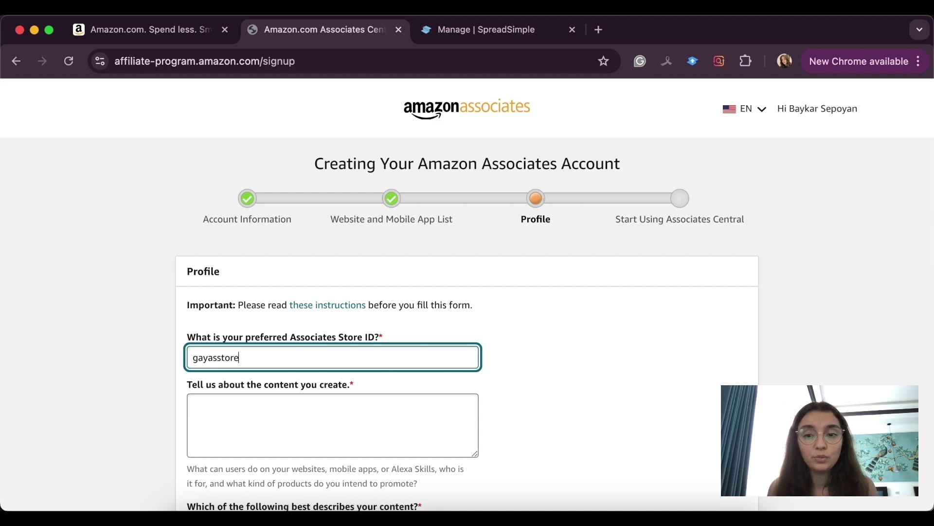
Step: Complete the profile with Content or Niche Website and From the Amazon.com Website, accept the operating agreement and submit the application
click(408, 441)
scroll(408, 441, down, 6)
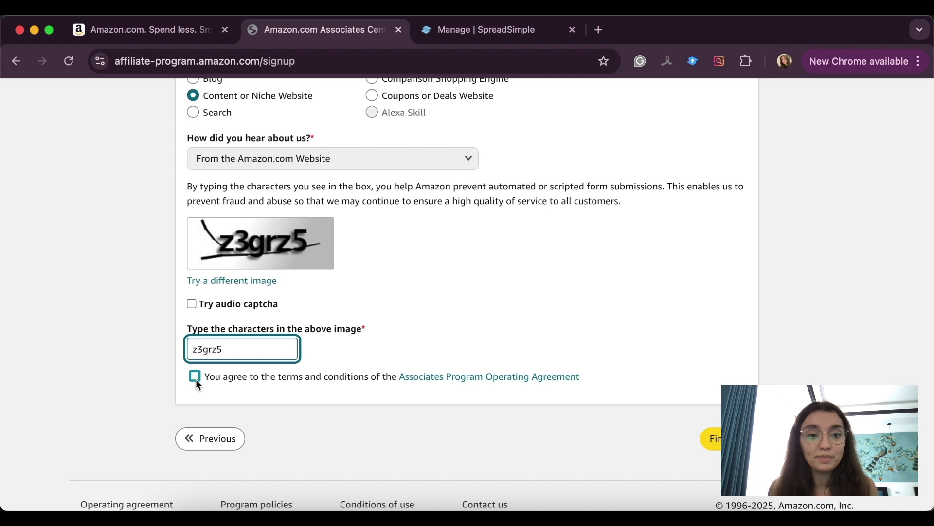
click(195, 376)
click(711, 438)
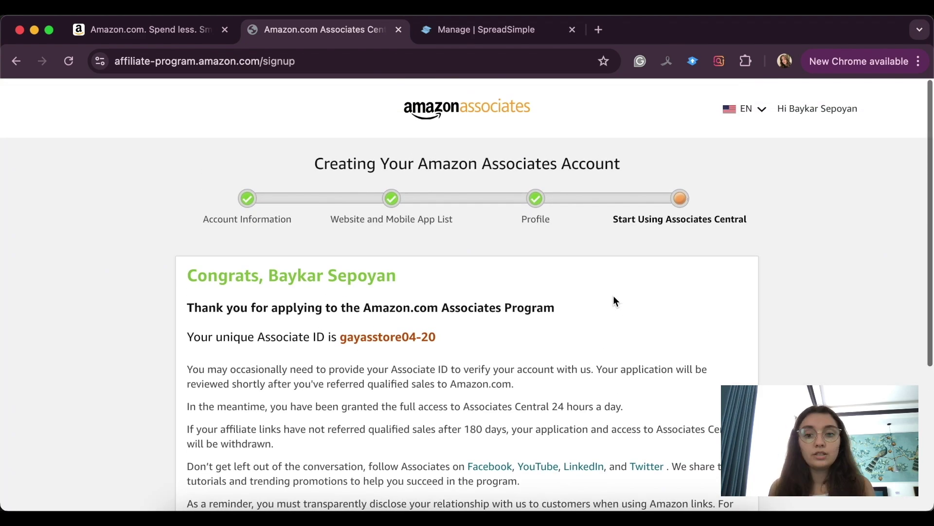
scroll(616, 302, down, 5)
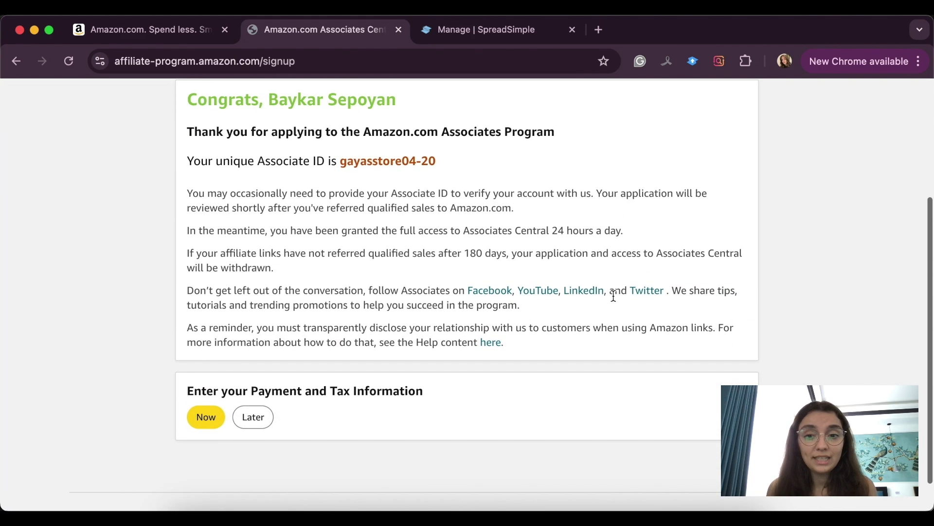
scroll(614, 296, down, 1)
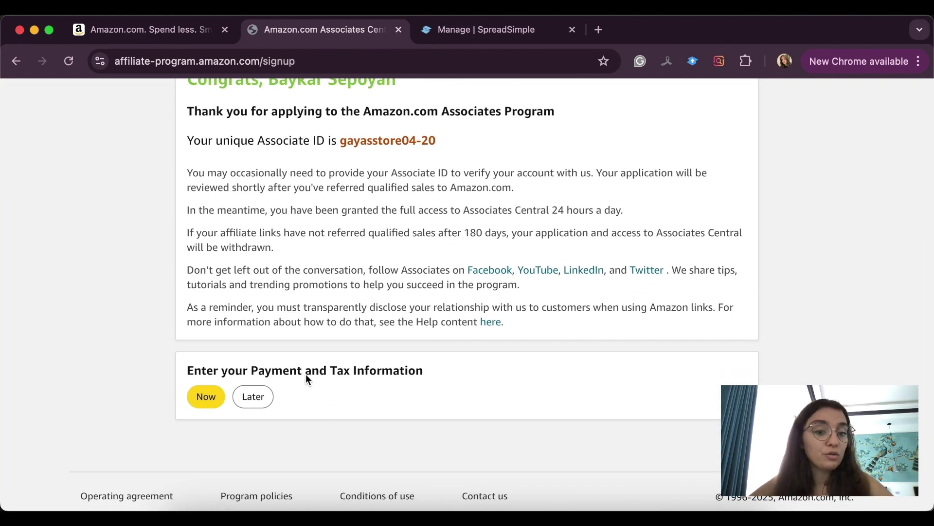
scroll(387, 167, up, 1)
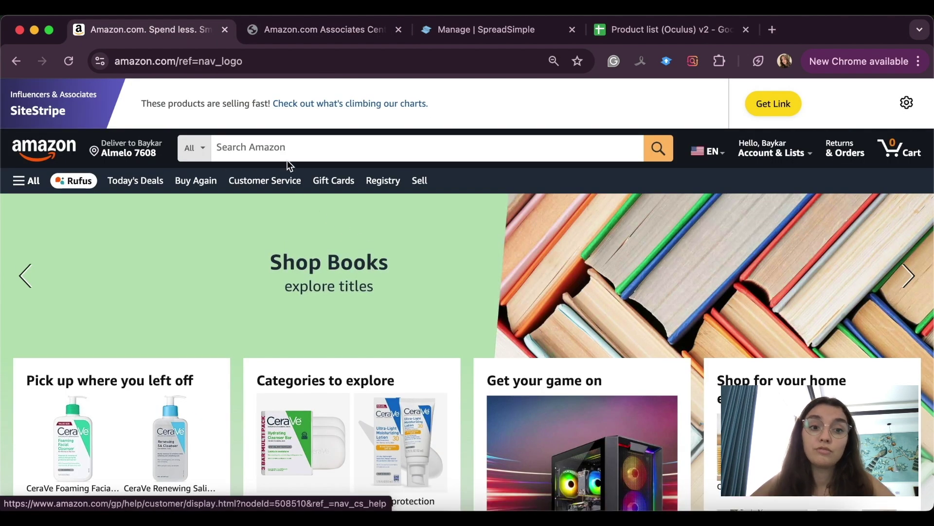
Step: Open the Facial cleansing washes page on Amazon and generate a SiteStripe text link to it as a Full Link
click(284, 149)
click(267, 213)
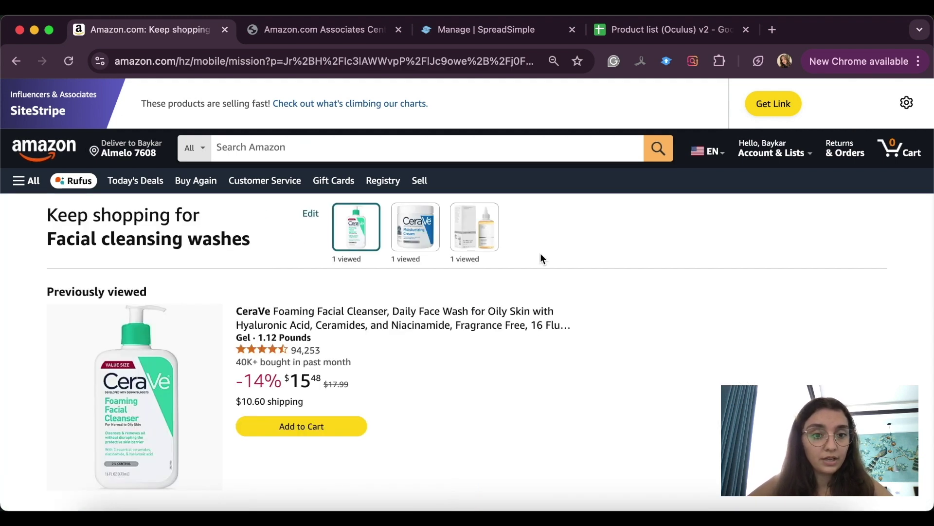
scroll(540, 253, down, 1)
scroll(540, 253, up, 1)
click(779, 104)
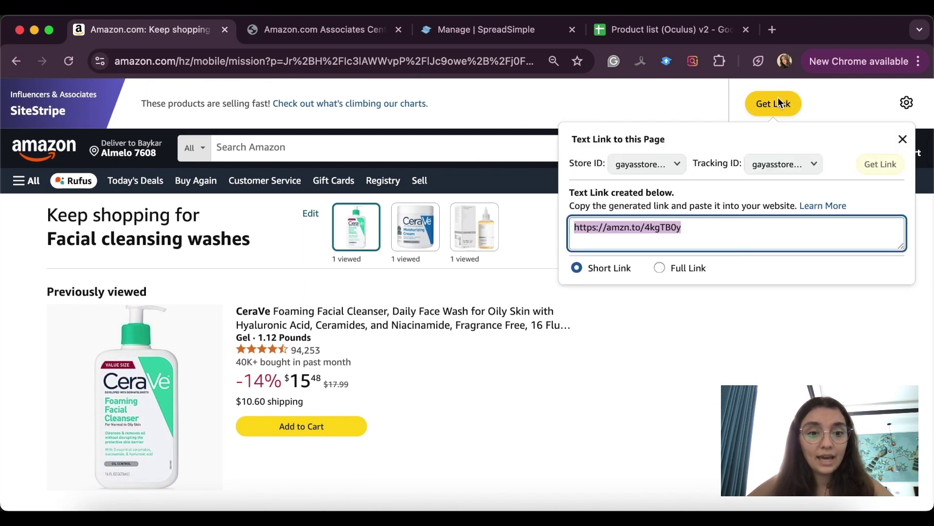
click(676, 267)
scroll(845, 224, down, 4)
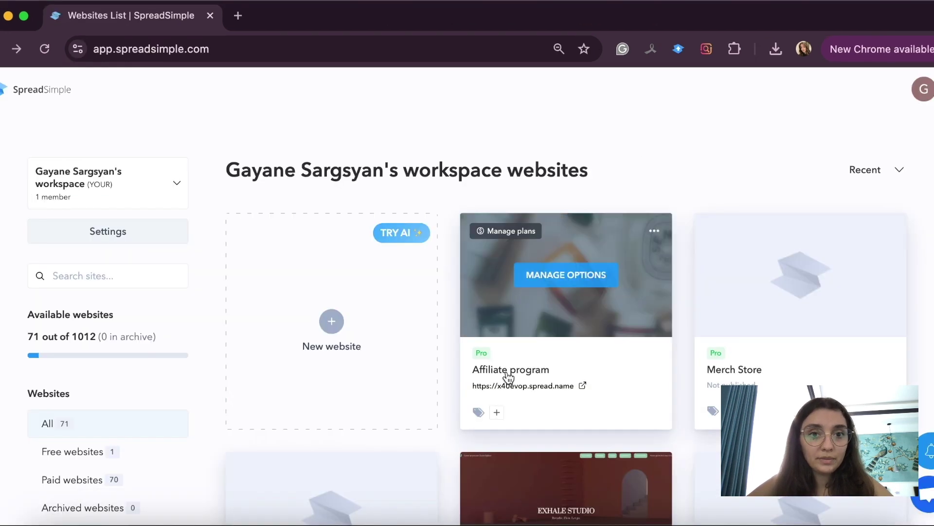
Step: Open the Google Sheet behind the Affiliate program website in SpreadSimple and select the first product's Product URL cell
click(508, 372)
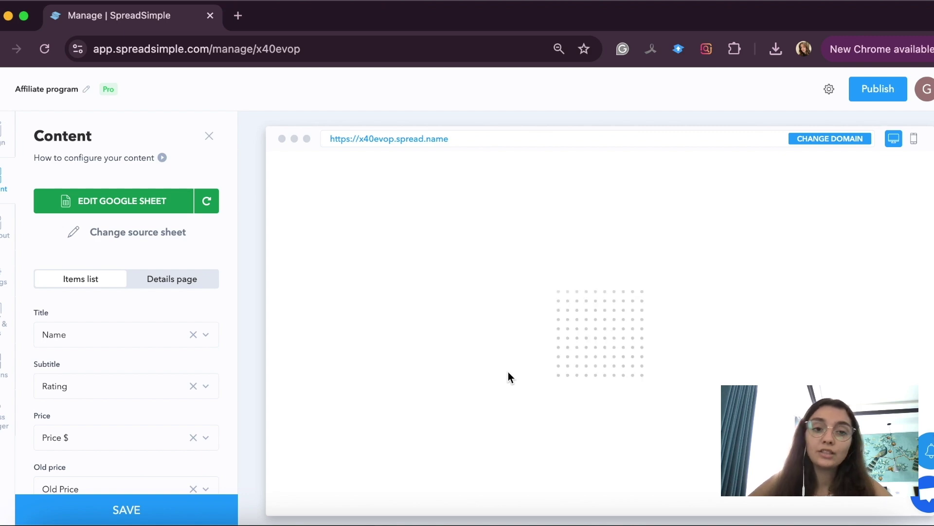
click(144, 206)
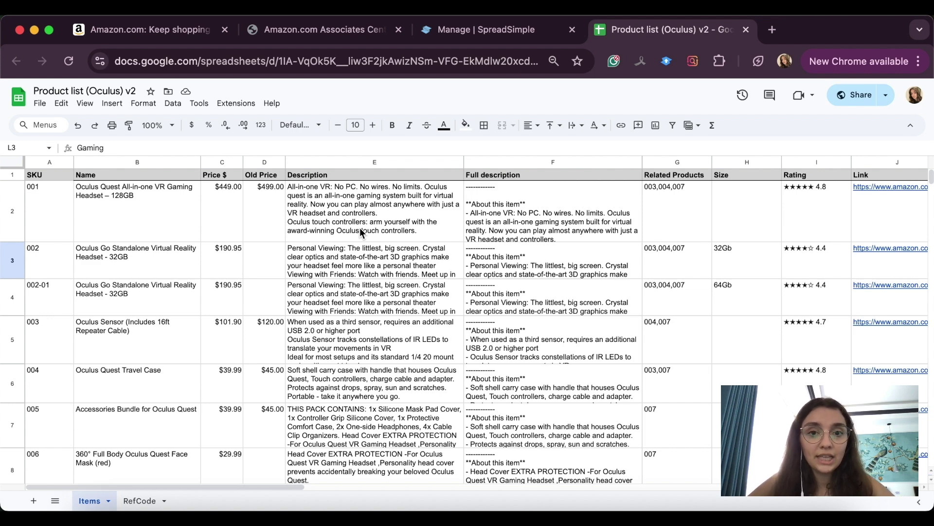
scroll(360, 227, right, 10)
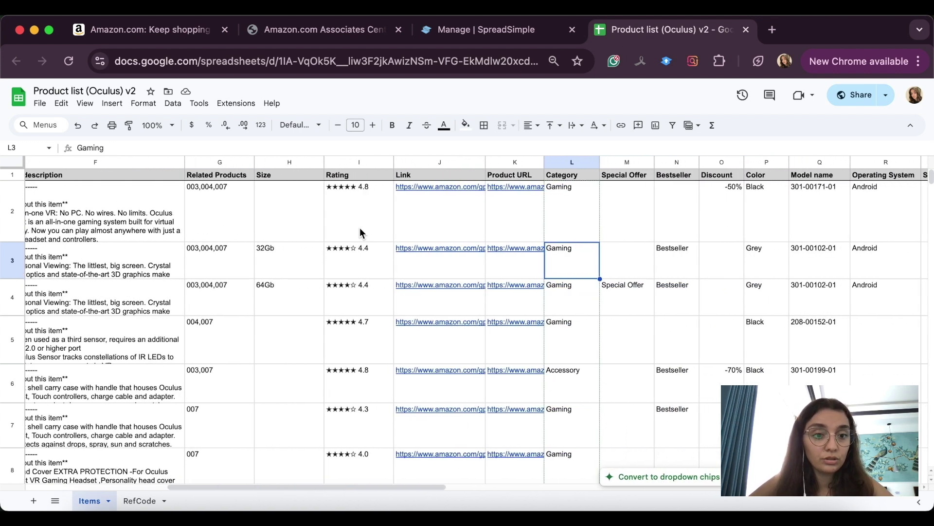
click(456, 210)
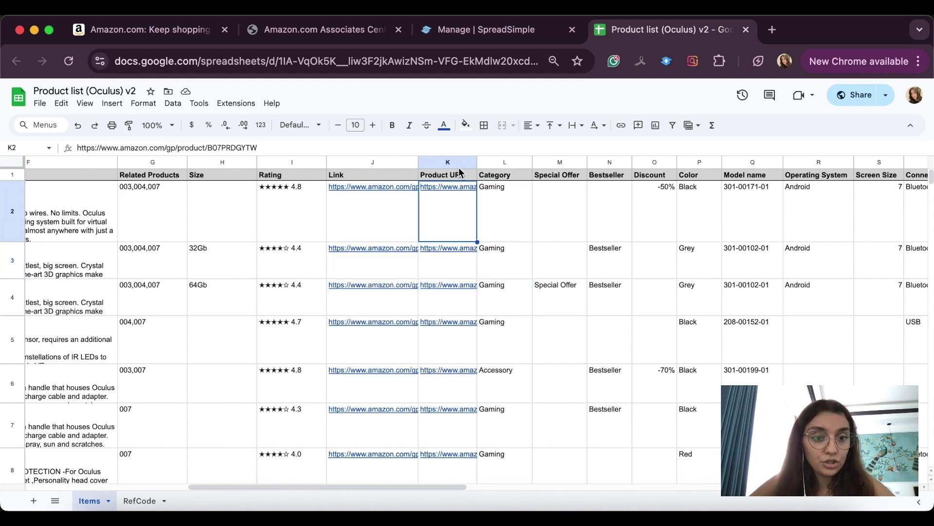
Step: Delete the duplicate Link column beside the Product URL column in the Items sheet
click(432, 164)
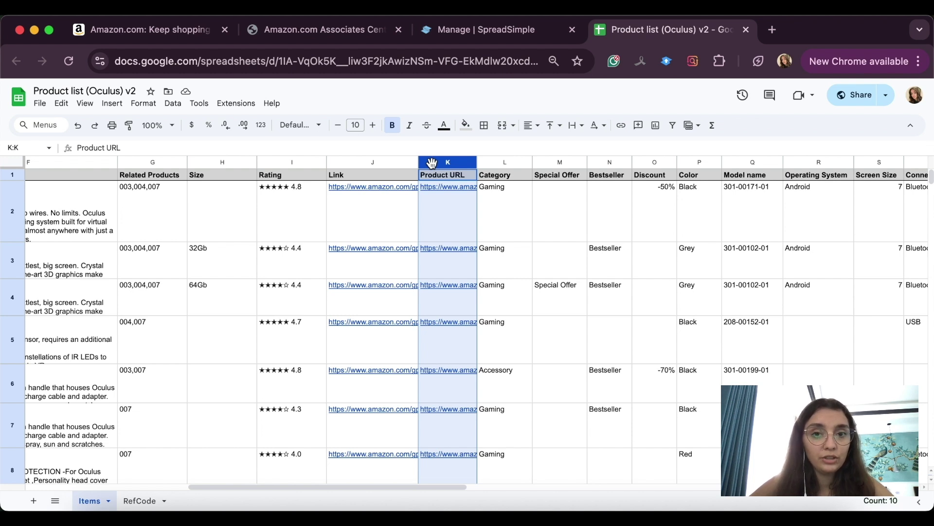
click(373, 164)
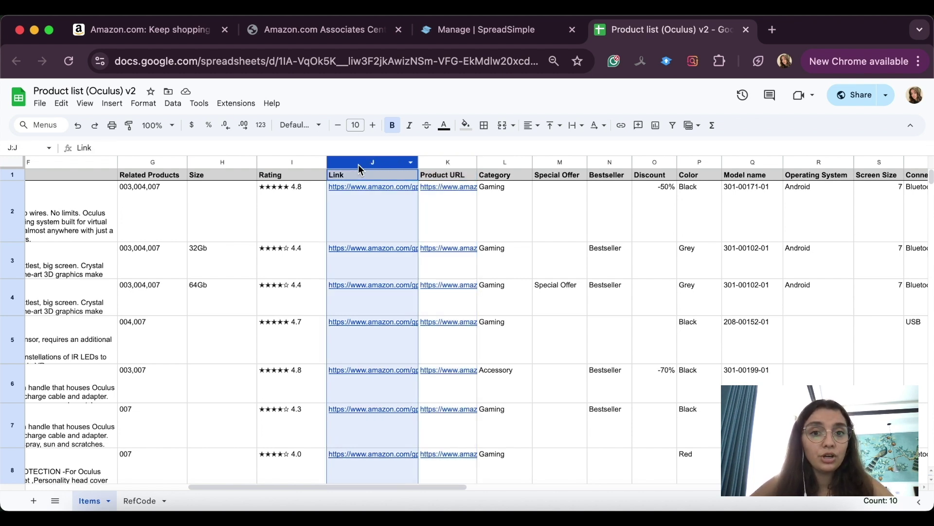
right_click(359, 165)
click(396, 249)
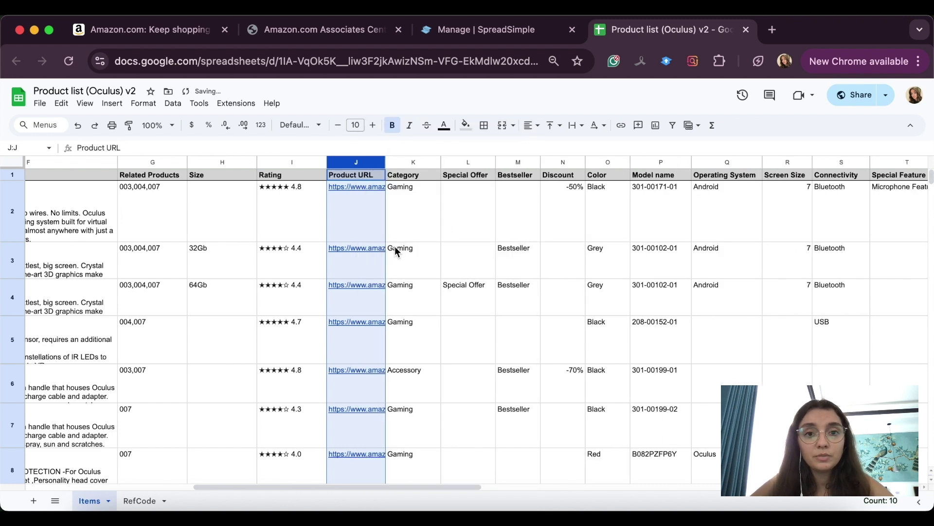
Step: Rename the Product URL column header to Linke and clear the first product's link cell
click(355, 179)
text(Linke)
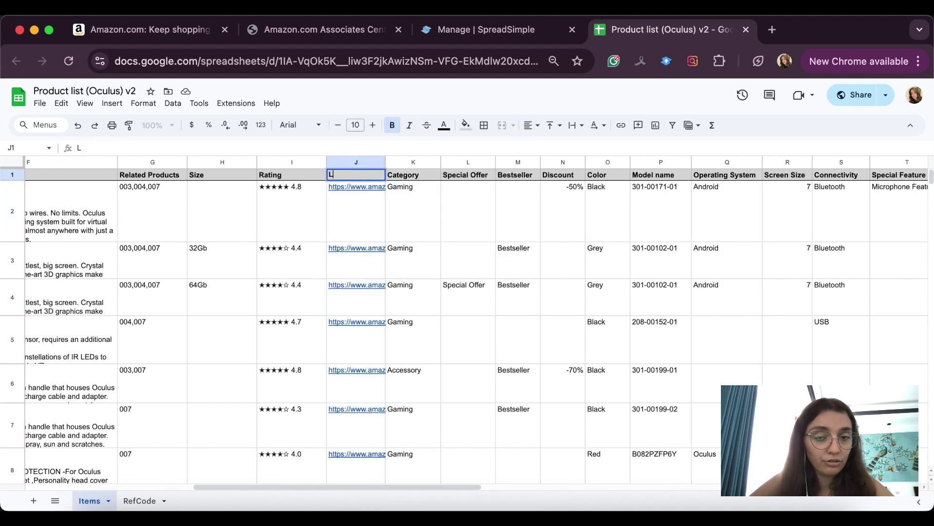
click(352, 206)
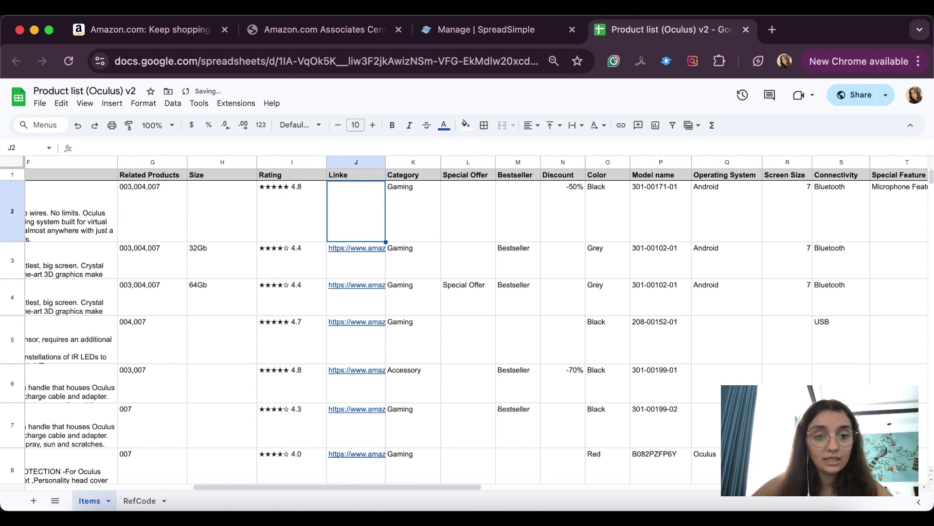
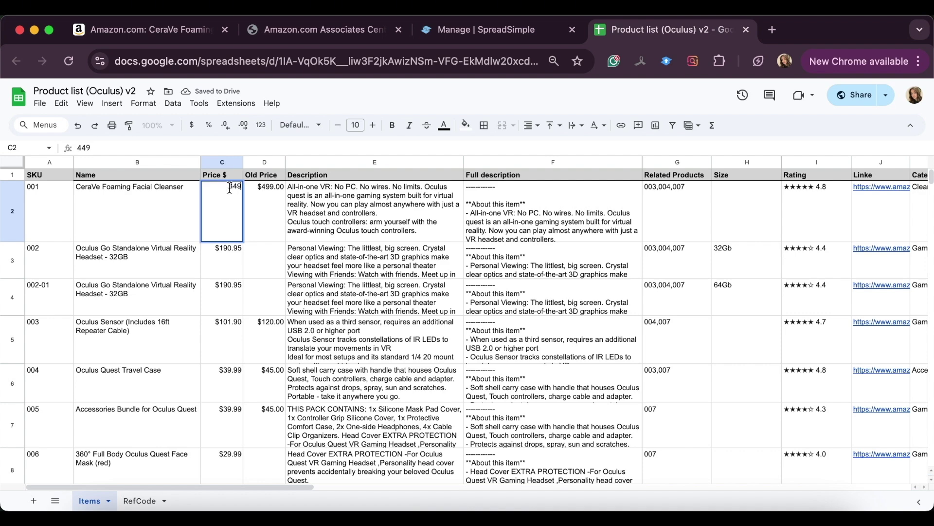
Step: Set the CeraVe Foaming Facial Cleanser's price to 15 and clear its old price
text(15)
key(Return)
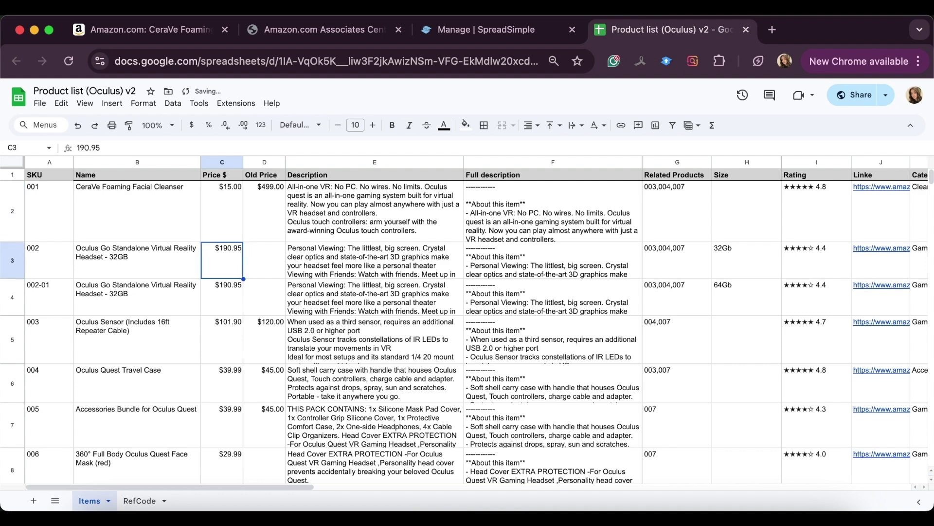
click(279, 211)
key(Delete)
Step: Copy the About this item text from the cleanser's Amazon page and return to the product sheet
click(352, 215)
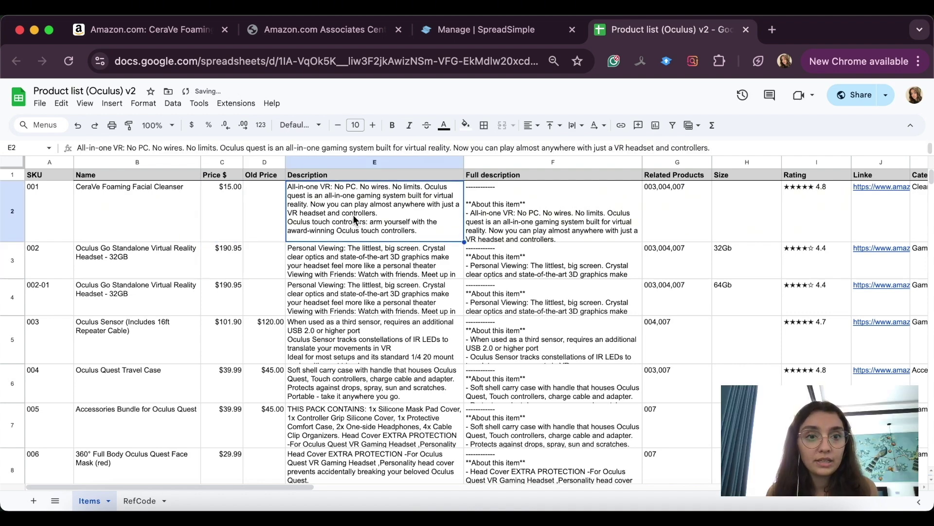
click(191, 34)
scroll(442, 291, down, 2)
scroll(442, 291, down, 10)
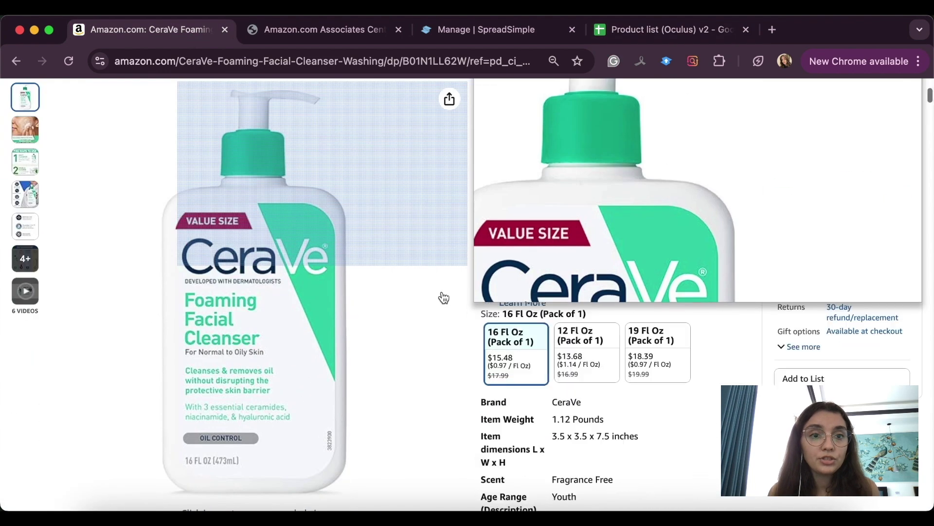
drag(534, 152, 683, 419)
click(625, 29)
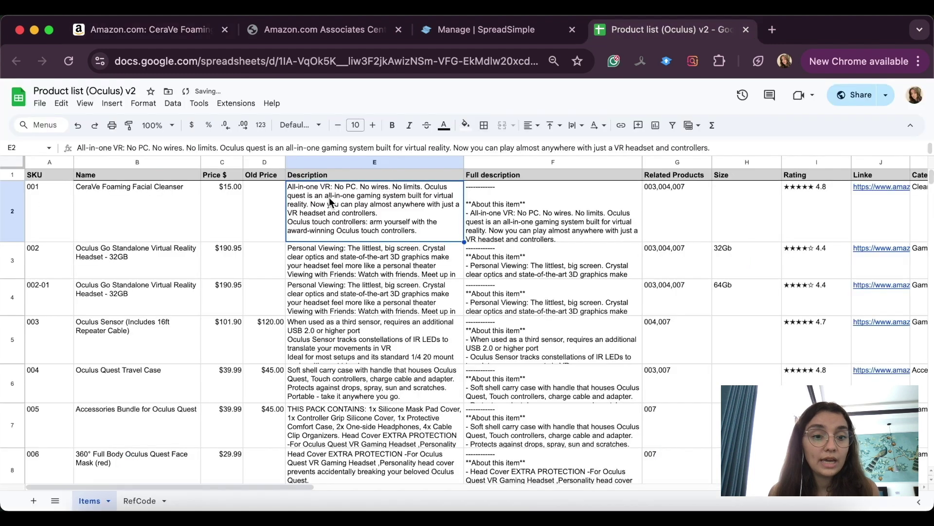
Step: Replace the cleanser's full description with the copied About this item text
key(Return)
drag(479, 198, 303, 192)
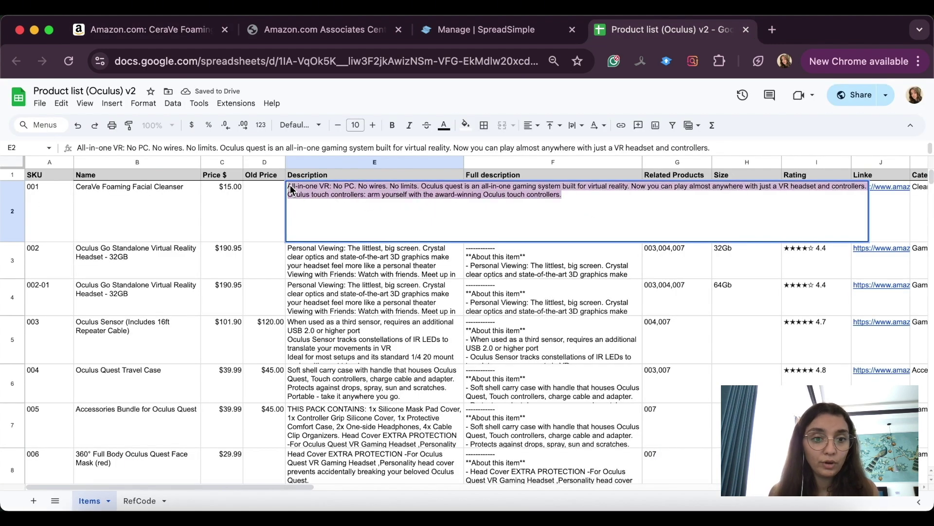
click(505, 191)
key(Return)
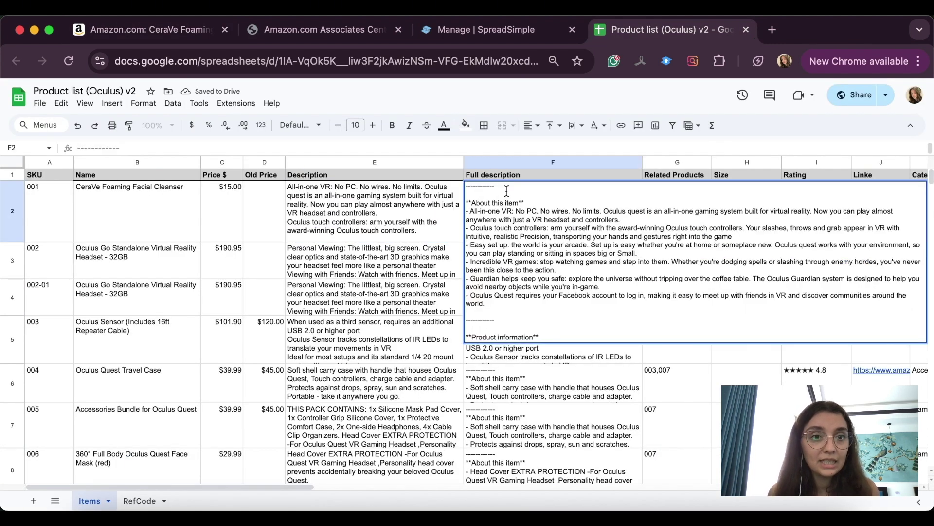
key(super+a)
key(super+v)
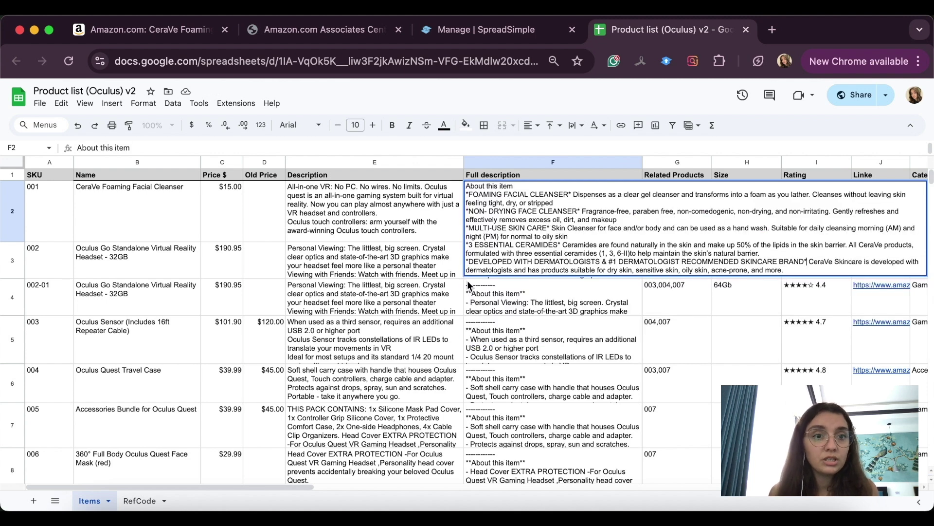
key(Return)
Step: Replace the cleanser's short description with "An amazing cleanser for every day. For normal skin."
click(402, 234)
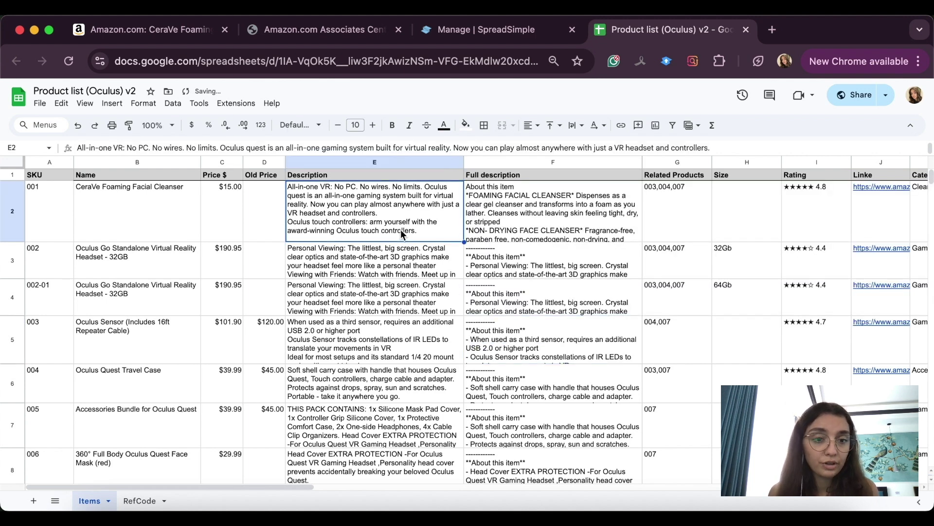
key(Return)
key(super+a)
text(An amazing)
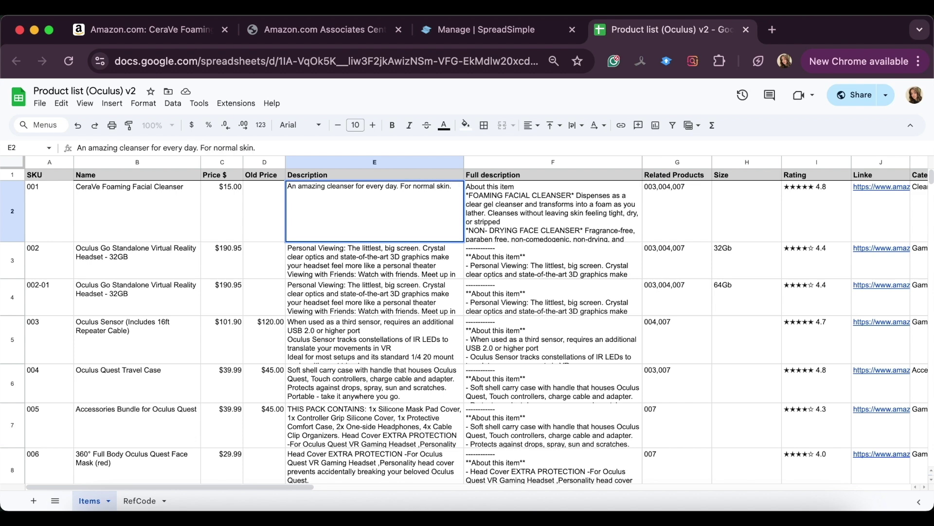
click(310, 298)
Step: Clear the cleanser's Related Products cell
scroll(564, 253, right, 5)
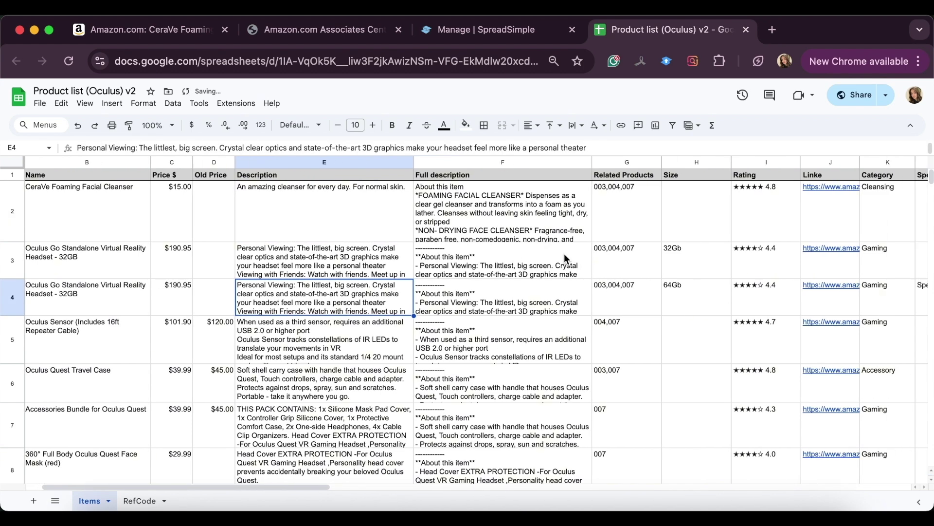
click(548, 228)
key(Delete)
Step: Delete the Size column from the product sheet
click(620, 230)
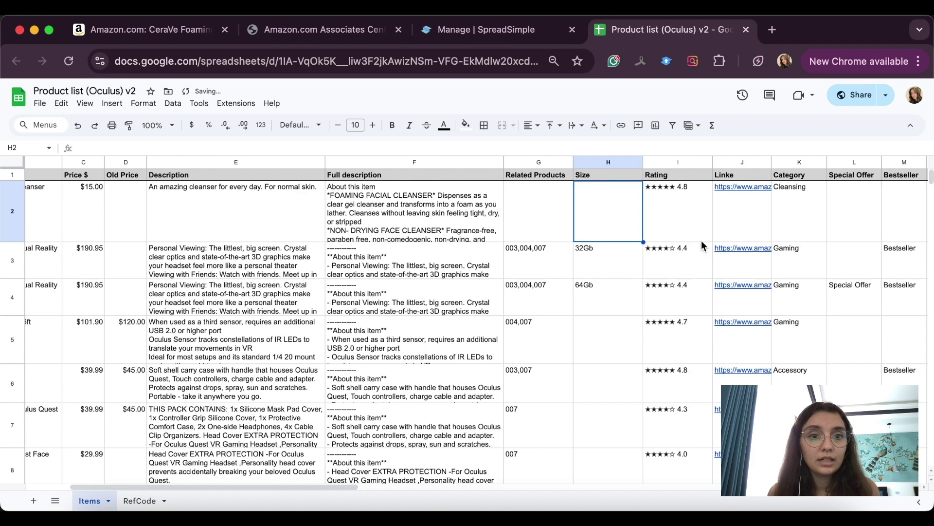
scroll(565, 220, right, 7)
click(420, 164)
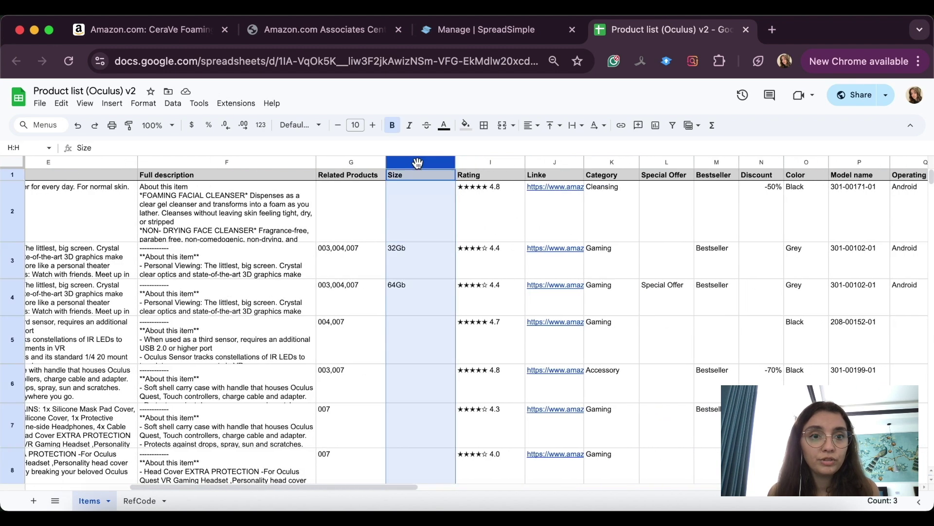
right_click(409, 165)
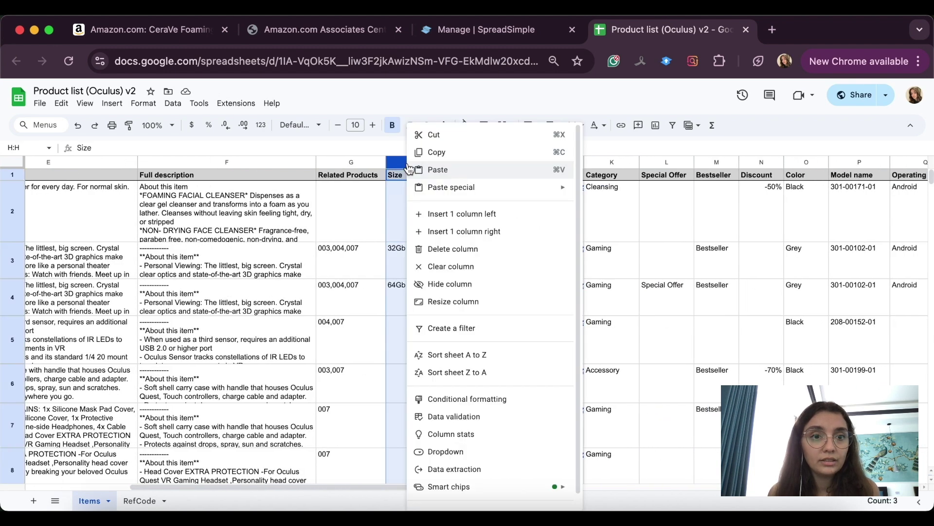
click(451, 250)
Step: Set the cleanser's rating to ★★★★★ 5 and delete the Special Offer column
click(431, 188)
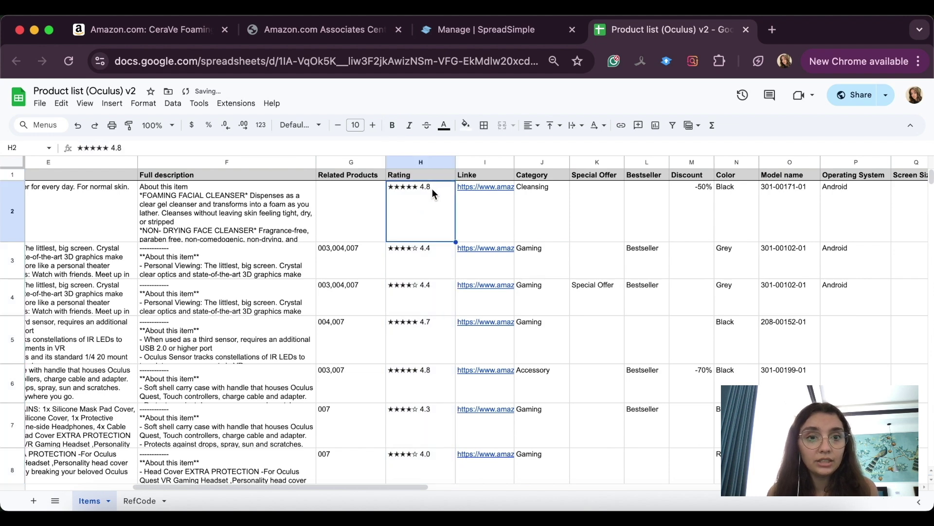
text(5)
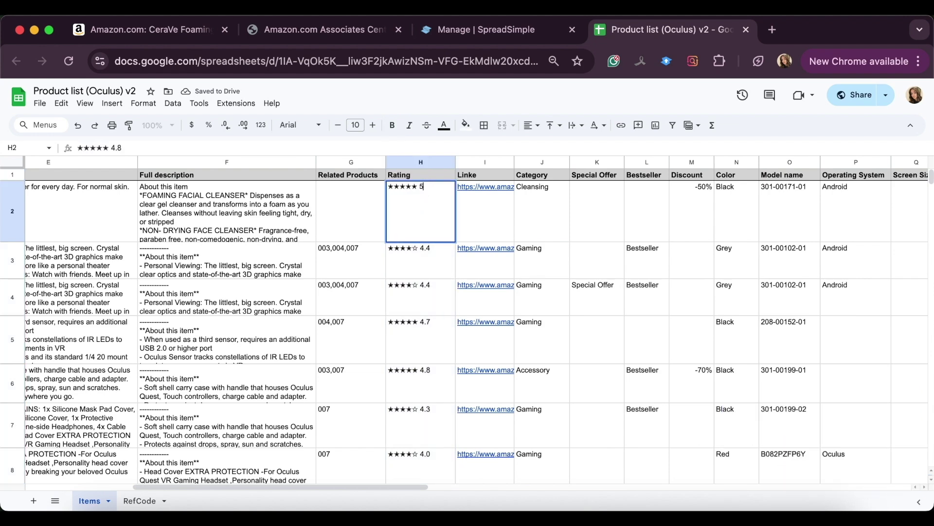
click(586, 164)
right_click(585, 166)
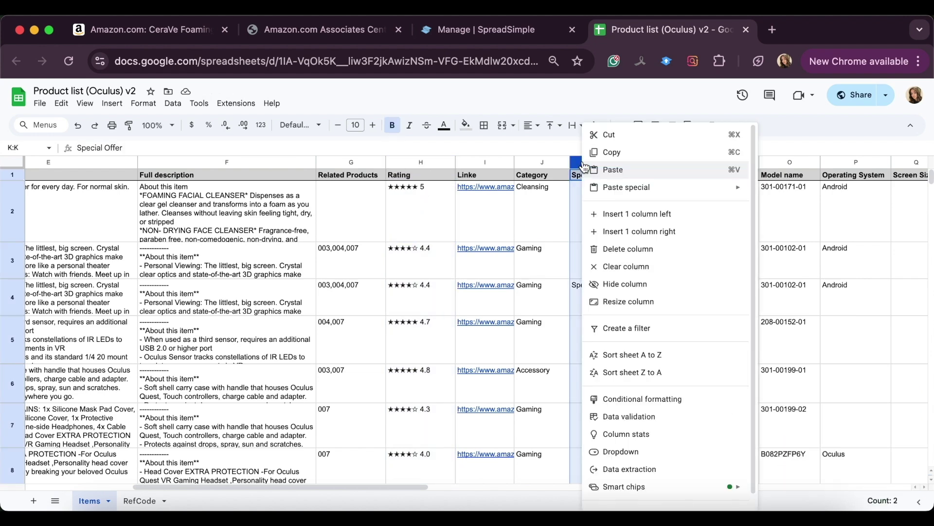
click(595, 249)
Step: Mark the cleanser as Bestseller and set its discount to -14%
click(593, 229)
text(Bestseller)
click(648, 205)
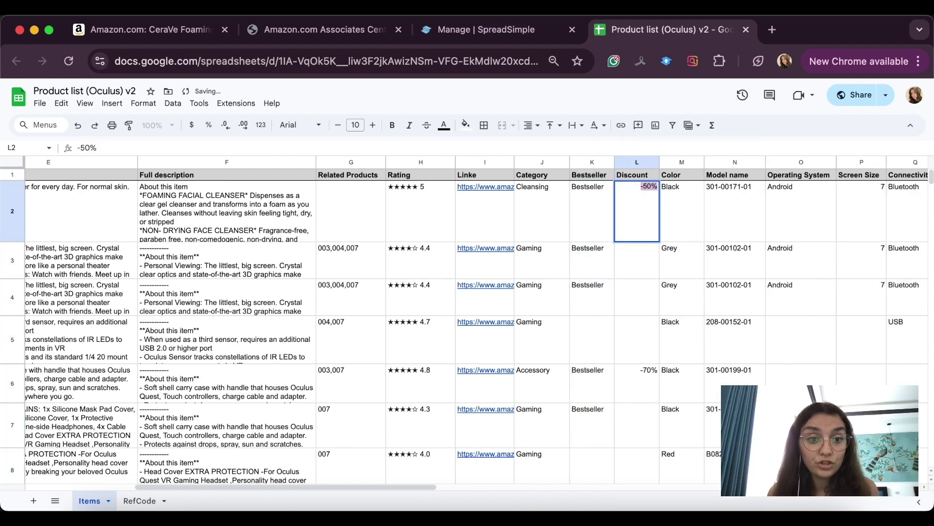
text(-14%)
click(671, 190)
Step: Delete the Color column from the product sheet
click(670, 163)
right_click(670, 163)
click(694, 249)
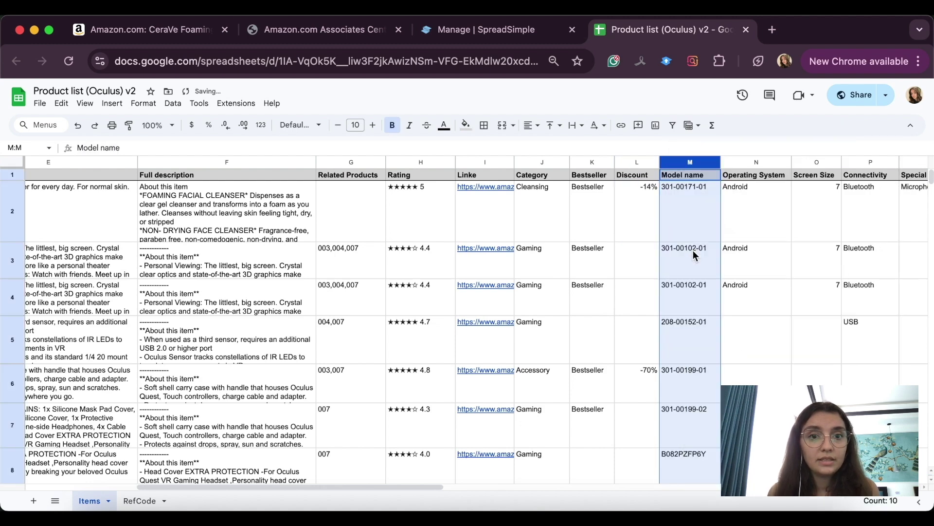
right_click(678, 162)
click(638, 210)
scroll(632, 194, right, 2)
drag(603, 165, 773, 235)
click(774, 238)
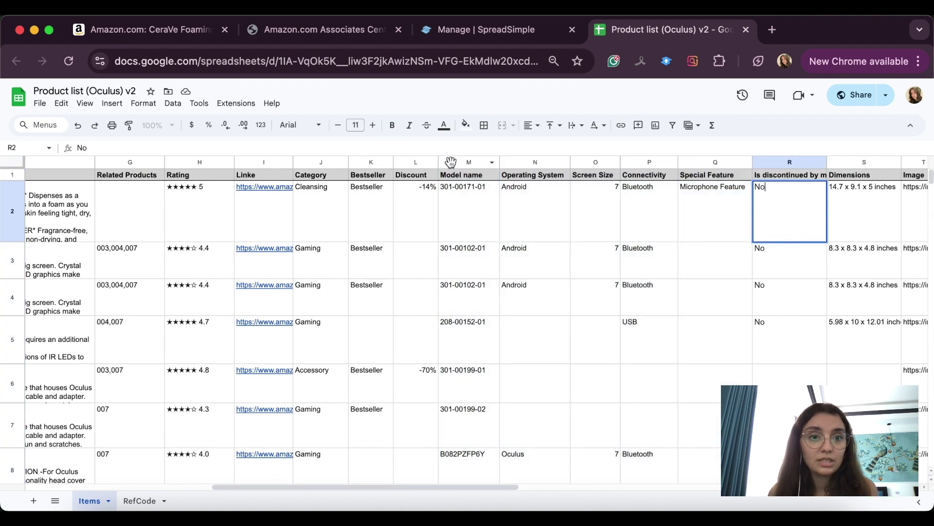
Step: Delete the six columns from Model name through Is discontinued, M to R
drag(450, 162, 789, 163)
right_click(770, 165)
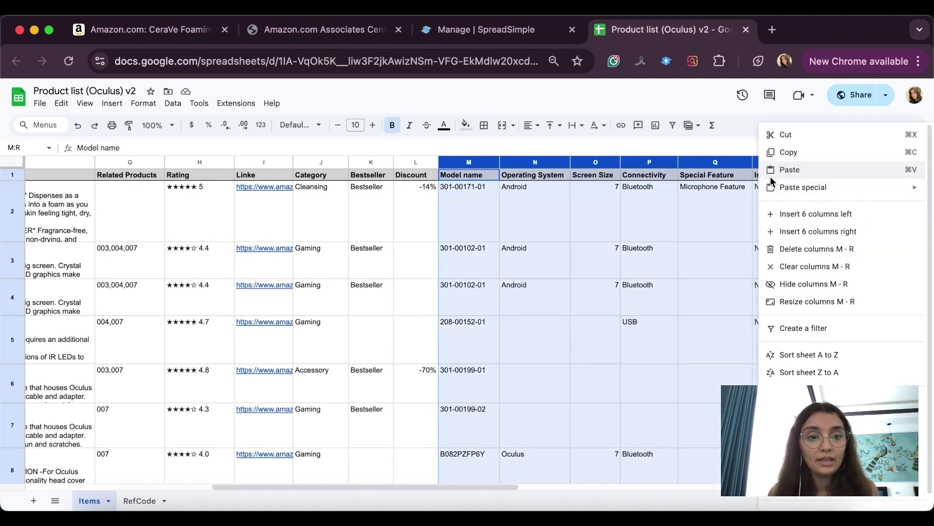
click(798, 249)
Step: Clear the cleanser's Image, Image 2 and Image 3 cells
click(602, 219)
click(672, 236)
click(613, 233)
shift+click(672, 231)
key(Delete)
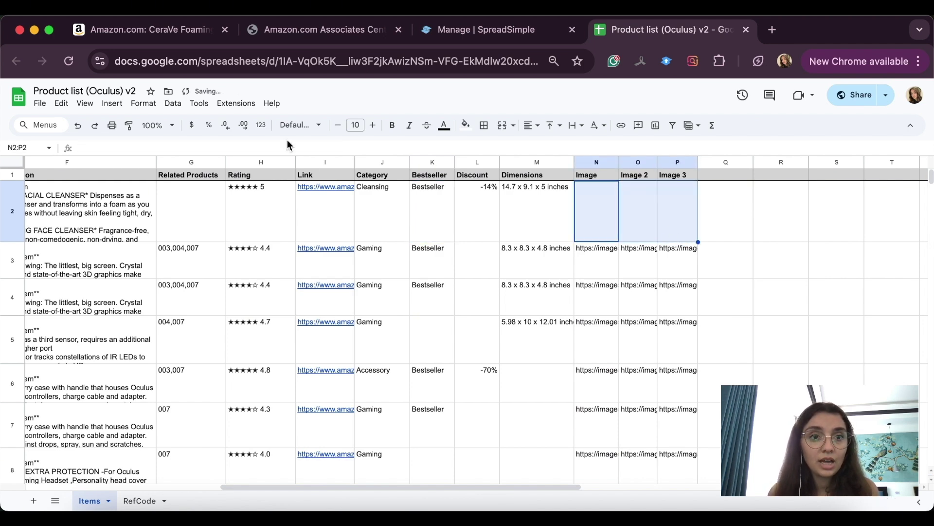
Step: Open the main product image from the cleanser's Amazon page in its own browser tab
click(161, 31)
click(264, 265)
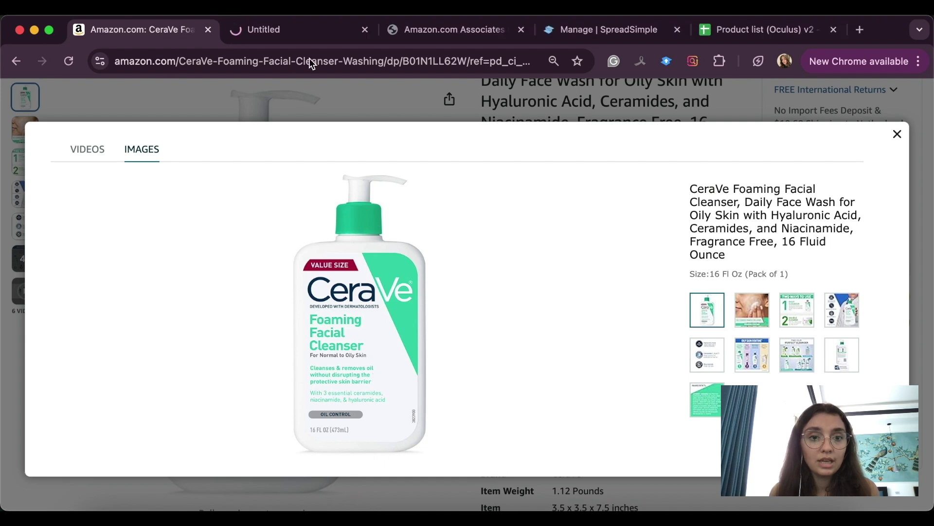
click(311, 31)
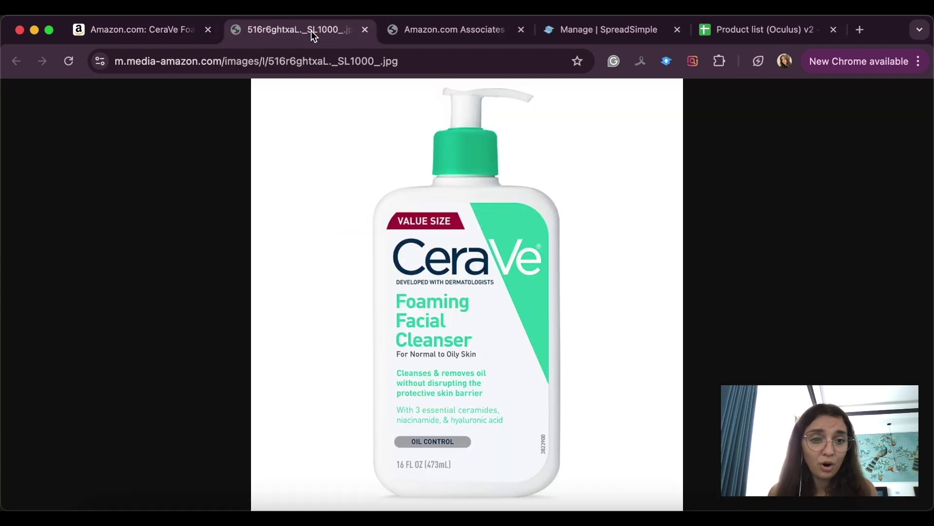
Step: Save the product image to Downloads as cerave cleanser.jpg
right_click(496, 304)
click(528, 329)
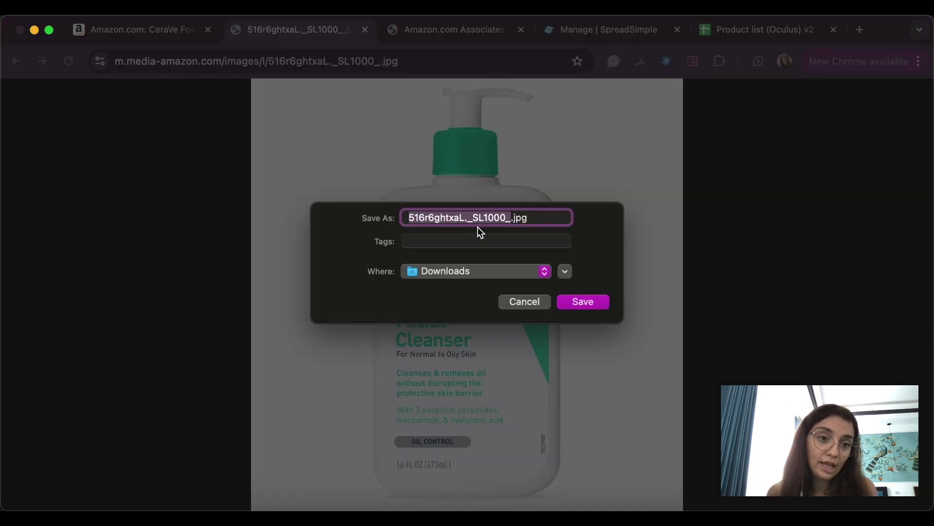
text(cerave cle)
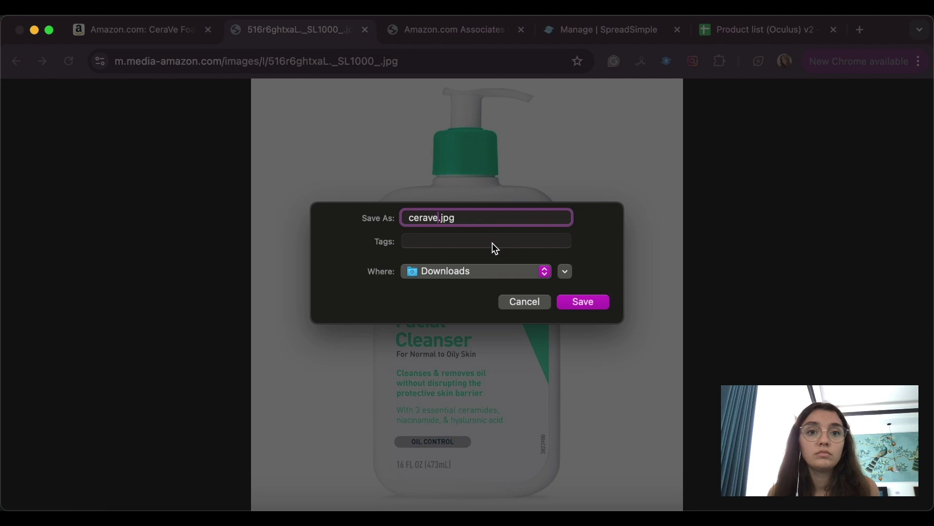
text(anser)
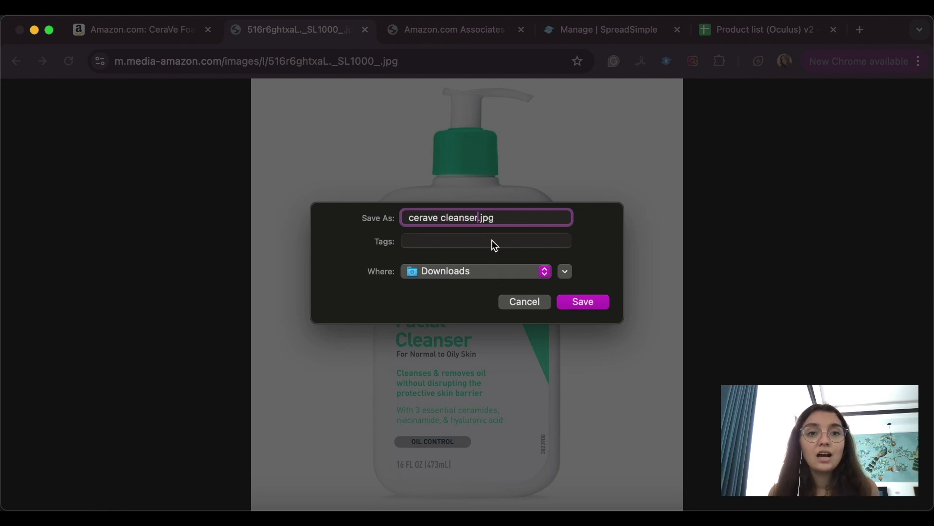
click(584, 302)
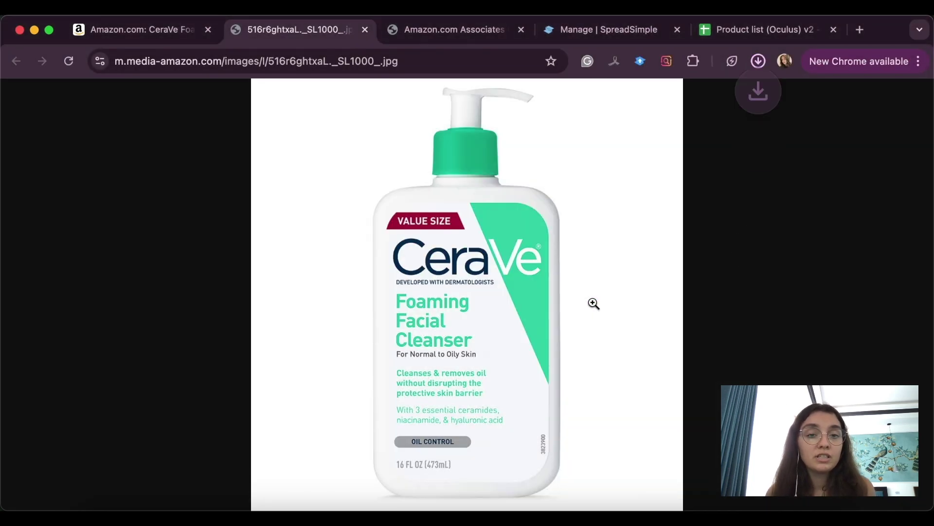
Step: Return to the product sheet and upload the saved cerave cleanser image with the image upload extension to get its link
click(710, 30)
click(667, 61)
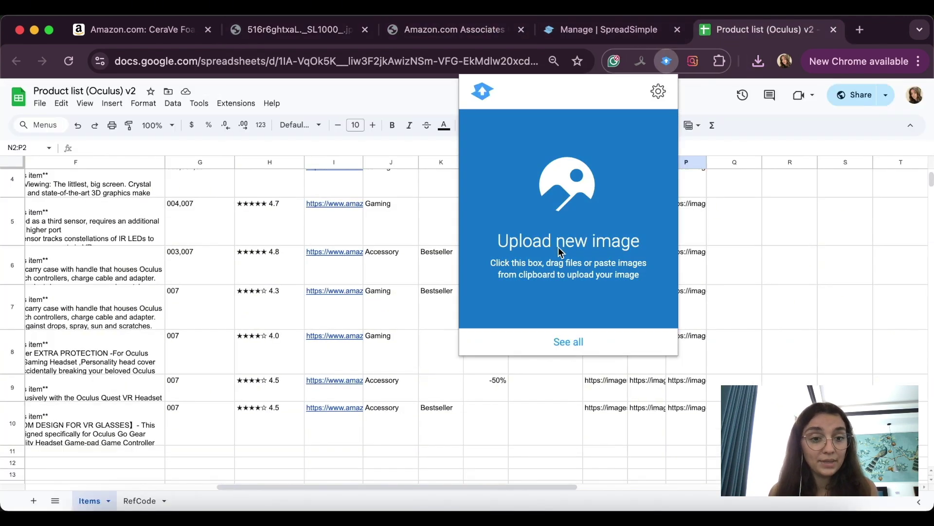
click(565, 244)
click(369, 248)
double_click(379, 251)
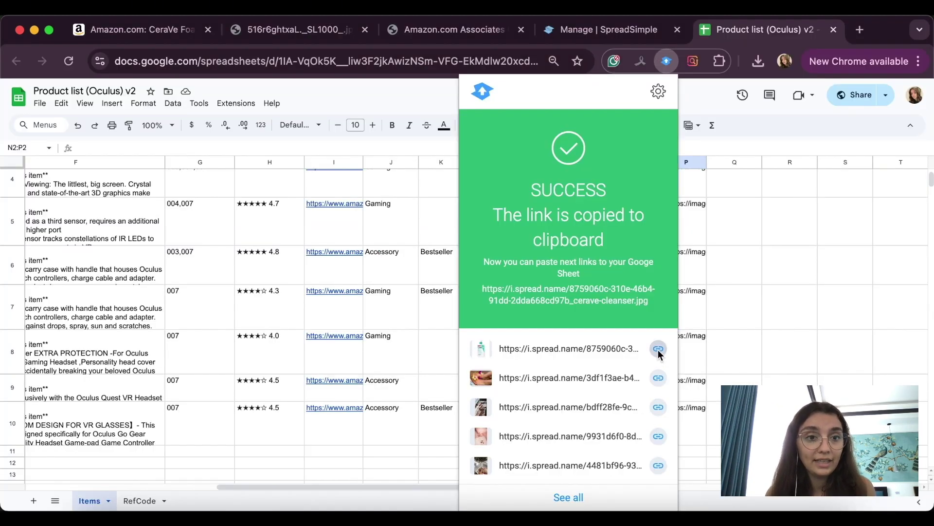
Step: Close the image uploader and put the uploaded cerave-cleanser.jpg link in the cleanser's Image cell
click(731, 247)
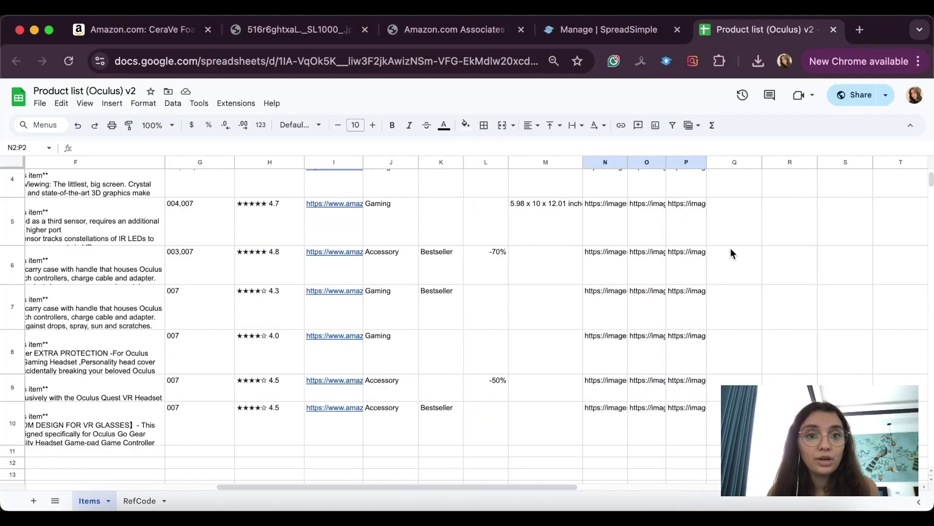
scroll(581, 246, up, 5)
click(615, 216)
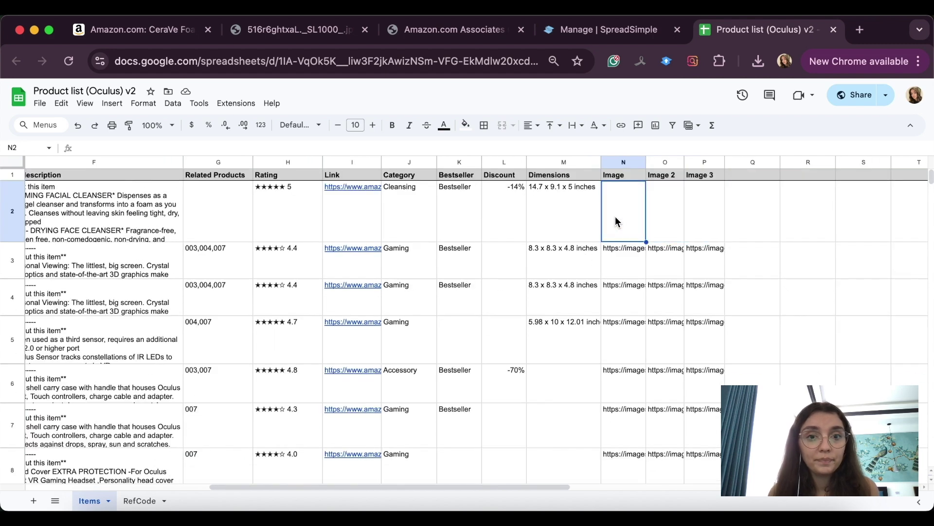
text(https://i.spread.name/8759060c-310e-46b4-91dd-2dda668cd97b_cerave-cleanser.jpg)
click(784, 233)
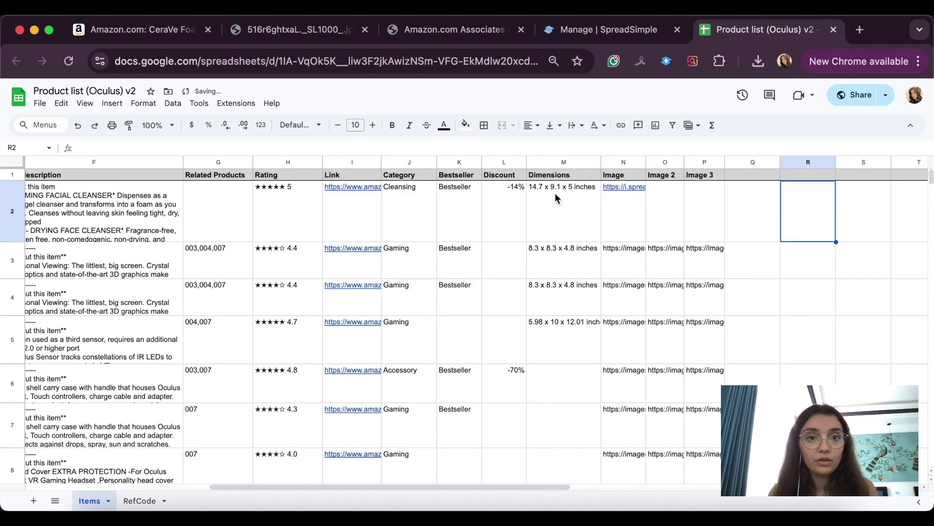
scroll(612, 222, left, 10)
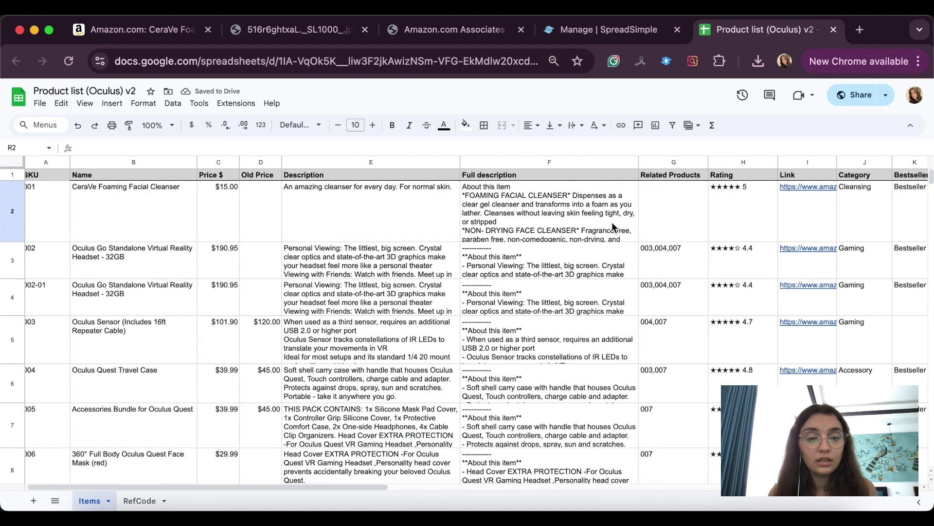
Step: Switch to SpreadSimple, refresh the site's Google Sheet content and check the CeraVe cleanser's listing in the preview
click(576, 27)
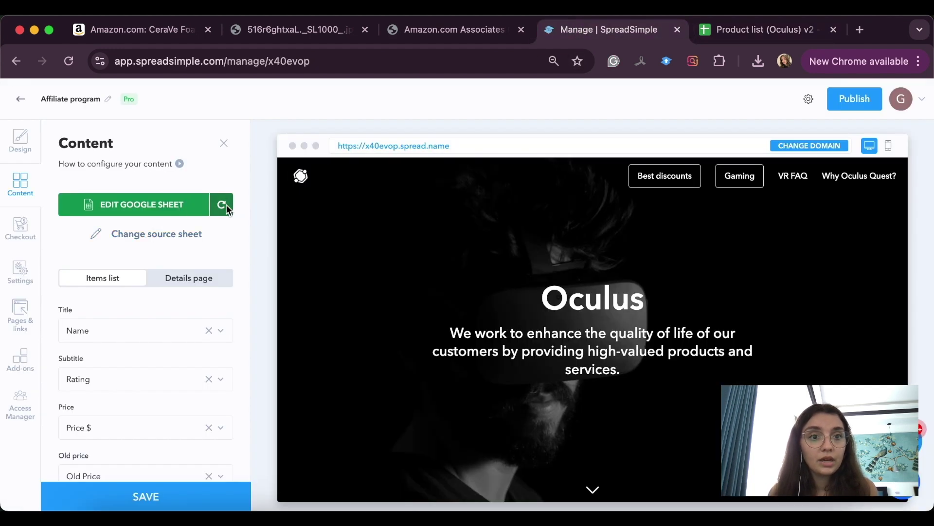
click(223, 205)
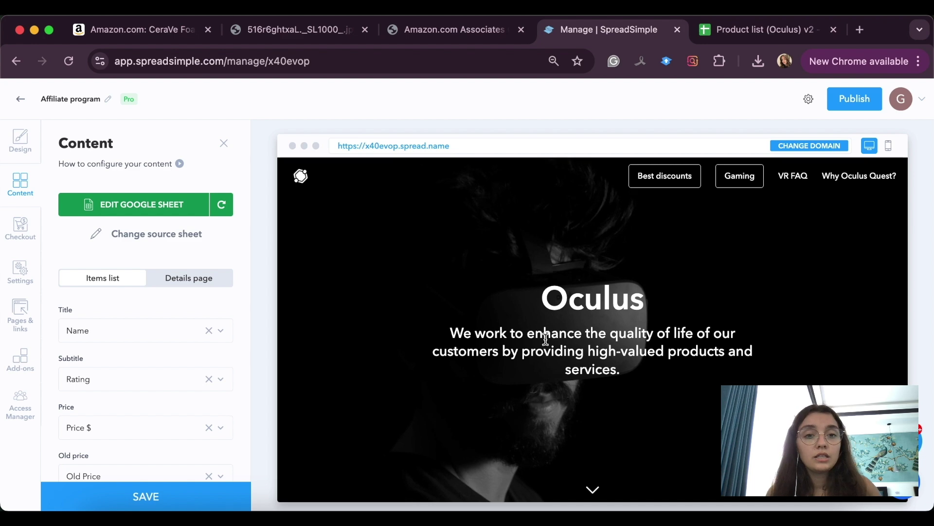
scroll(482, 375, down, 5)
scroll(604, 408, down, 1)
scroll(601, 408, up, 1)
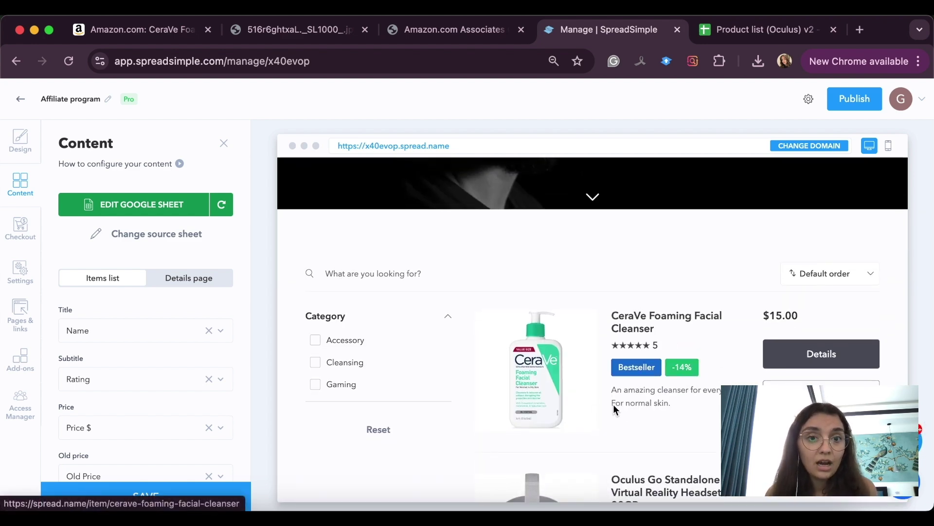
scroll(695, 423, up, 2)
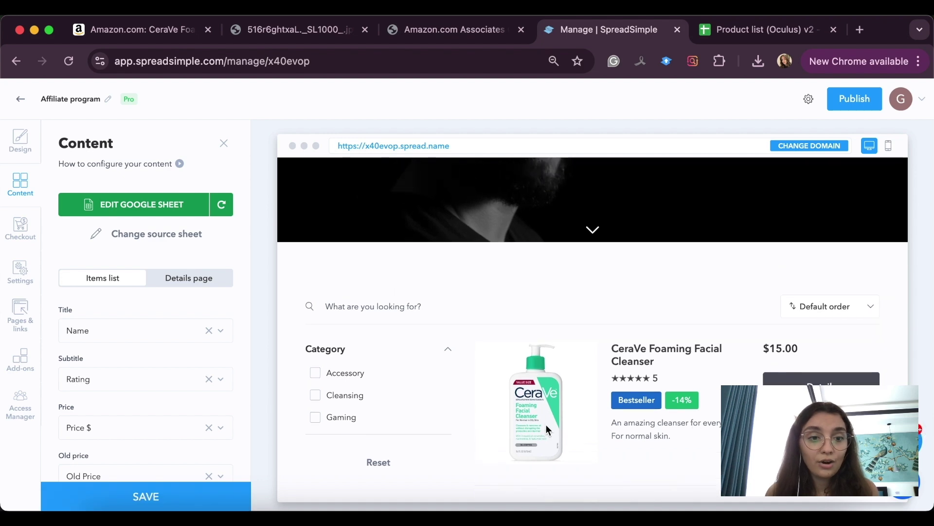
Step: Open the cleanser's Amazon page from the site preview and examine the associate tag in its web address
click(821, 378)
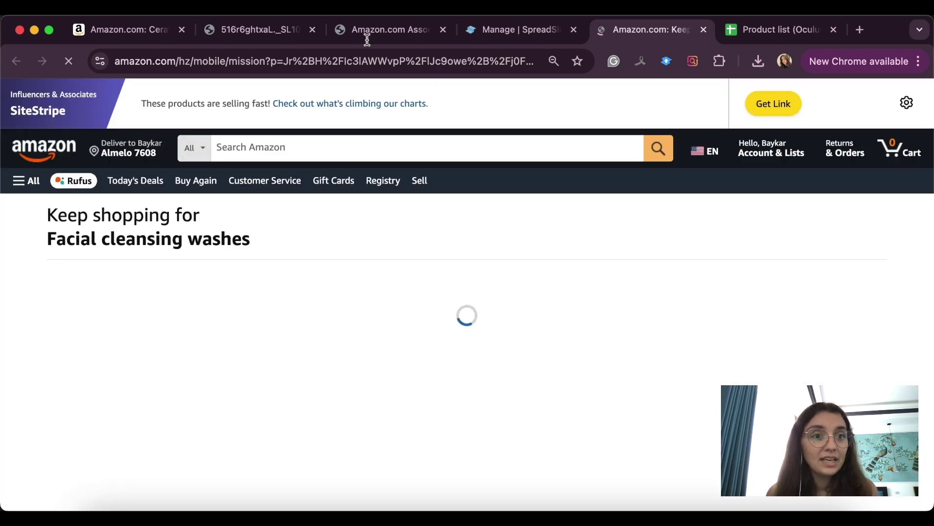
click(363, 62)
click(403, 62)
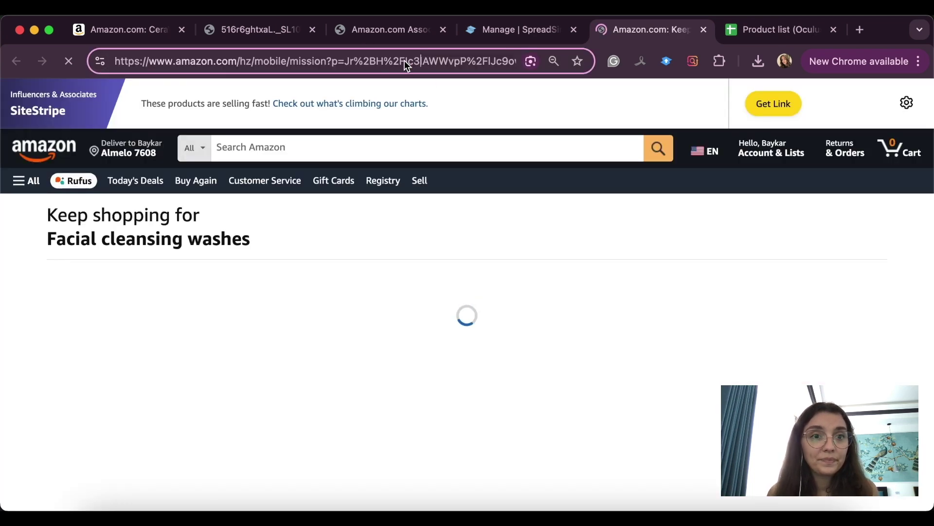
key(Right)
key(Right)
key(Right)
key(Right)
key(Right)
key(Right)
key(Right)
key(Right)
key(Right)
key(Right)
key(Right)
key(Right)
key(Right)
key(Right)
key(Right)
key(Right)
key(Right)
key(Right)
key(Right)
key(Right)
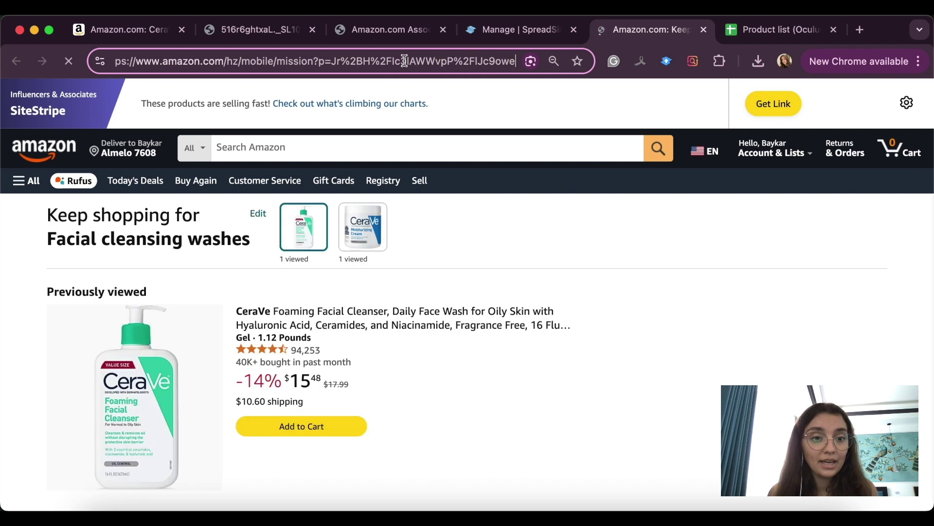
key(Right)
key(Right)
key(Right)
key(Right)
key(Right)
key(Right)
key(Right)
key(Right)
key(Right)
key(Right)
key(Right)
key(Right)
key(Right)
key(Right)
key(Right)
key(Right)
key(Right)
key(Right)
key(Right)
key(Right)
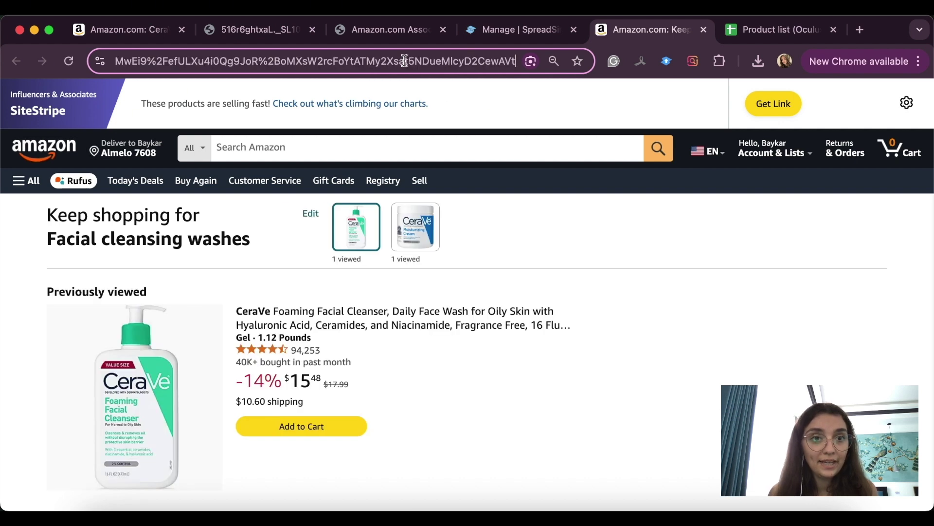
key(Right)
key(Right)
key(Right)
key(Right)
key(Right)
key(Right)
key(Right)
key(Right)
key(Right)
key(Right)
key(Right)
key(Right)
key(Right)
key(Right)
key(Right)
key(Right)
key(Right)
key(Right)
key(Right)
key(Right)
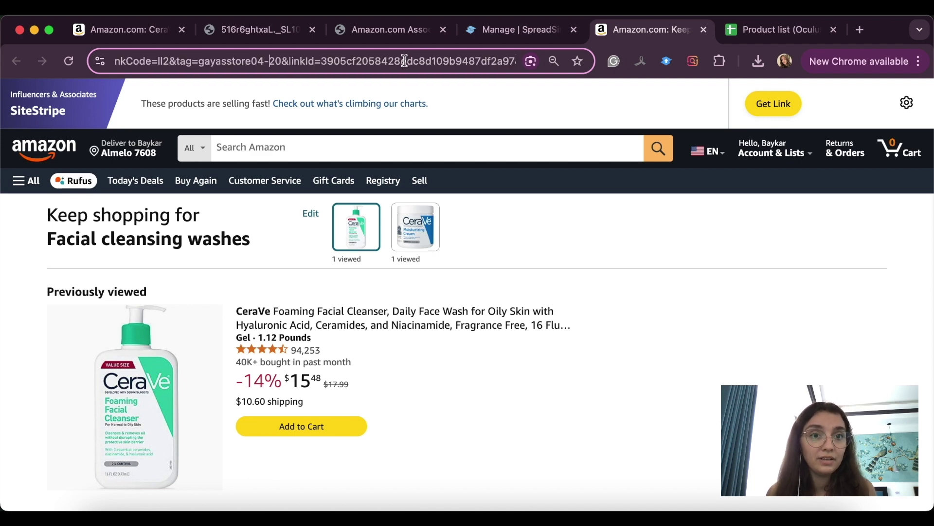
key(Right)
key(alt+shift+Right)
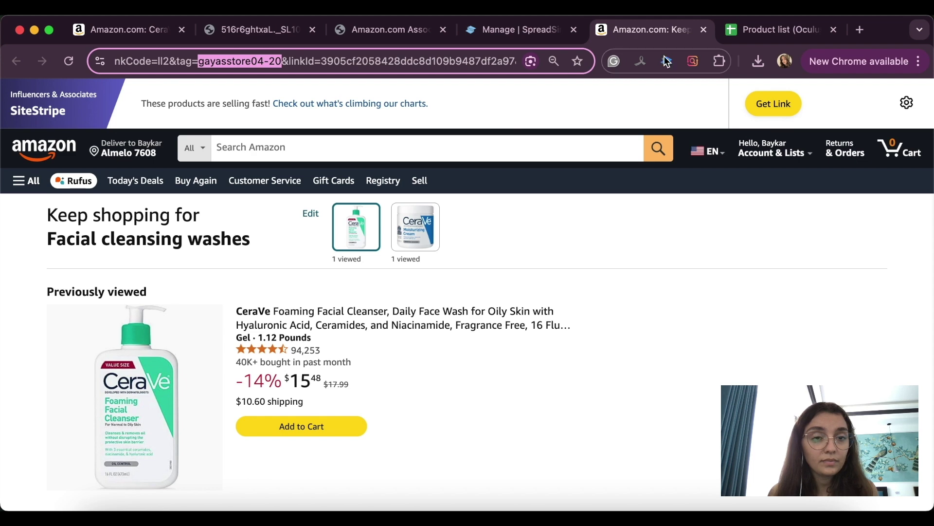
click(445, 63)
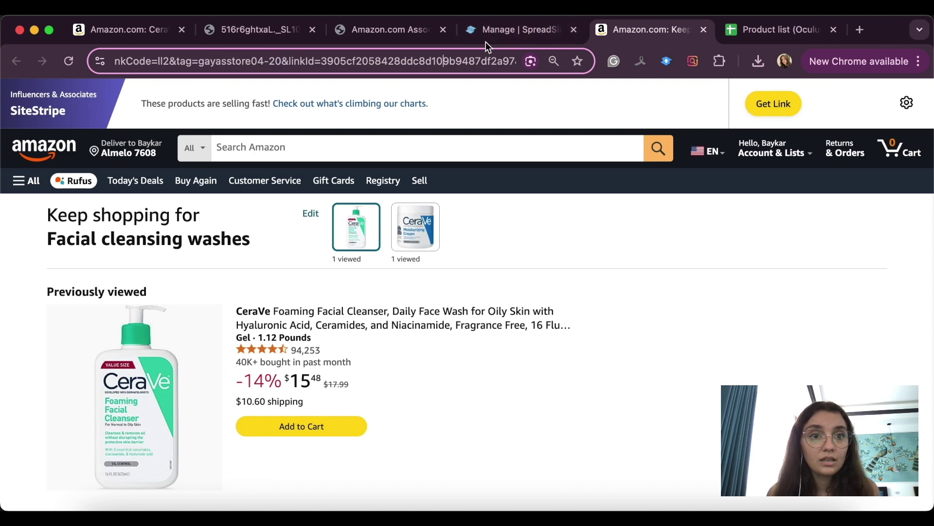
Step: Return to the SpreadSimple editor and set the home page intro title to the owner's first name in possessive form plus "skincare"
click(527, 29)
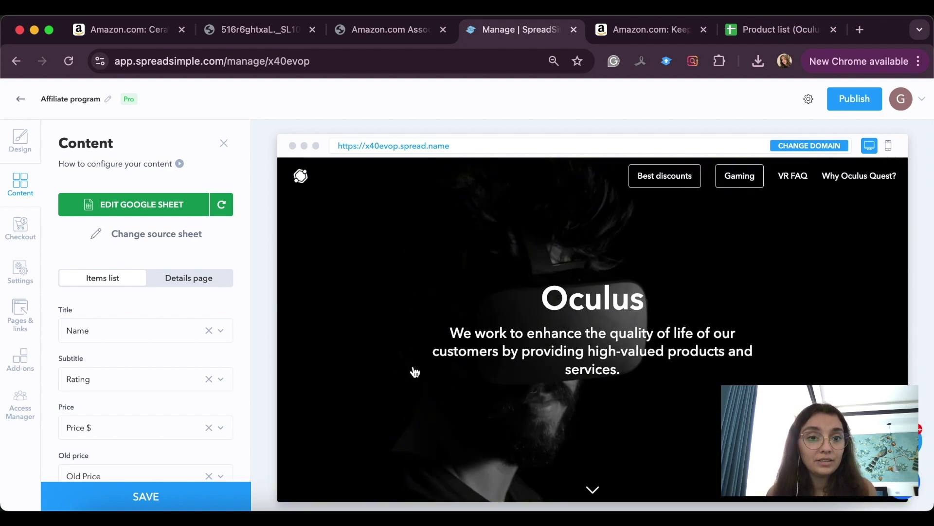
click(24, 140)
scroll(156, 264, down, 3)
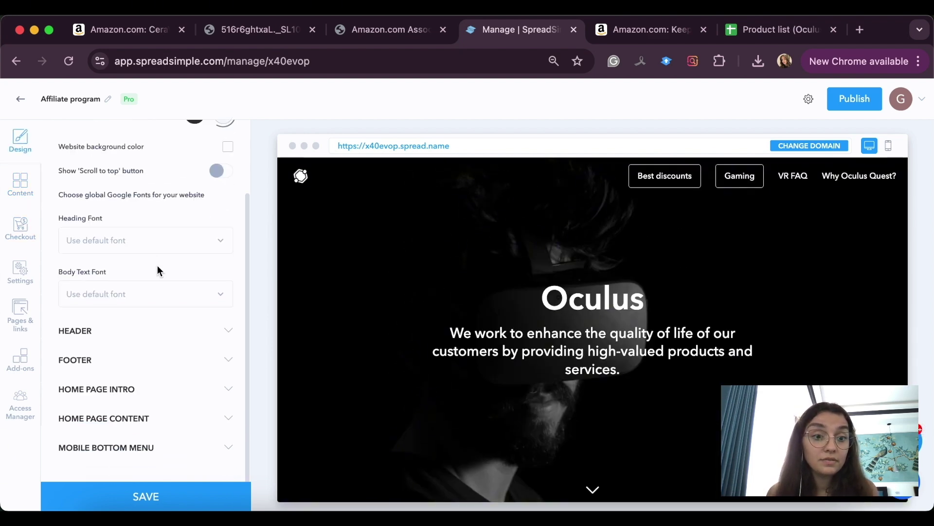
click(60, 332)
scroll(200, 319, down, 4)
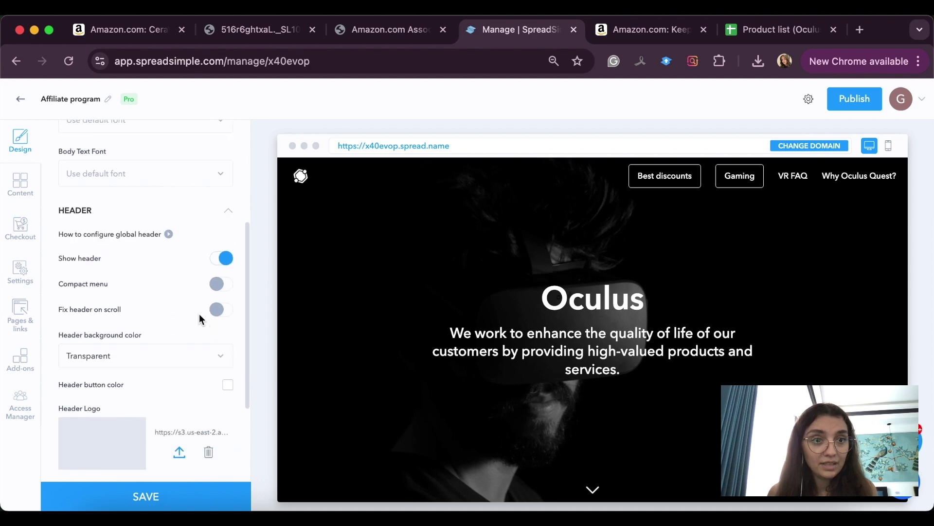
scroll(200, 320, down, 1)
scroll(200, 320, up, 1)
scroll(200, 320, down, 8)
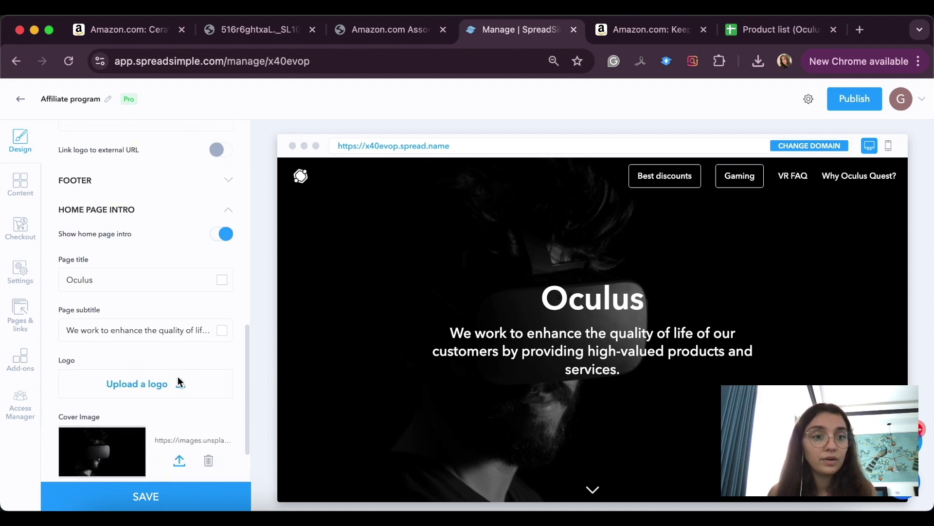
double_click(132, 269)
text(G)
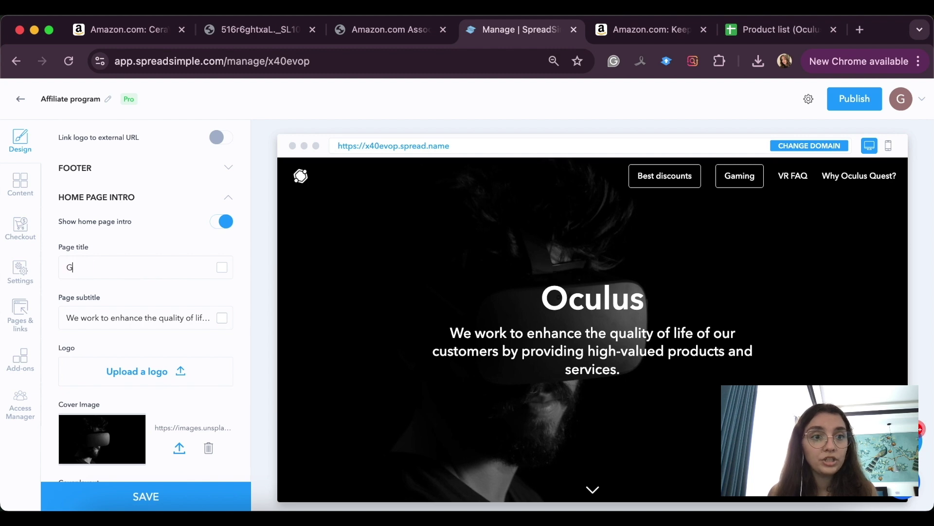
text(aya's)
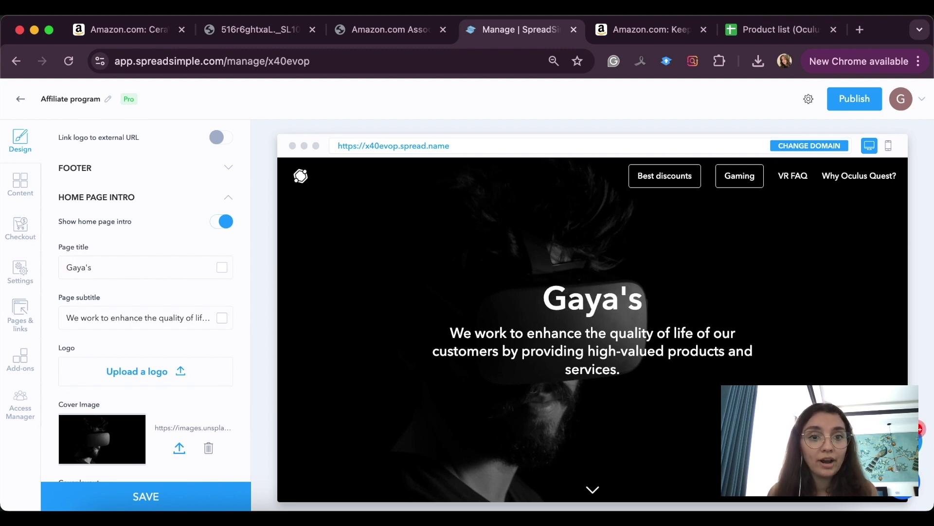
text( skincare)
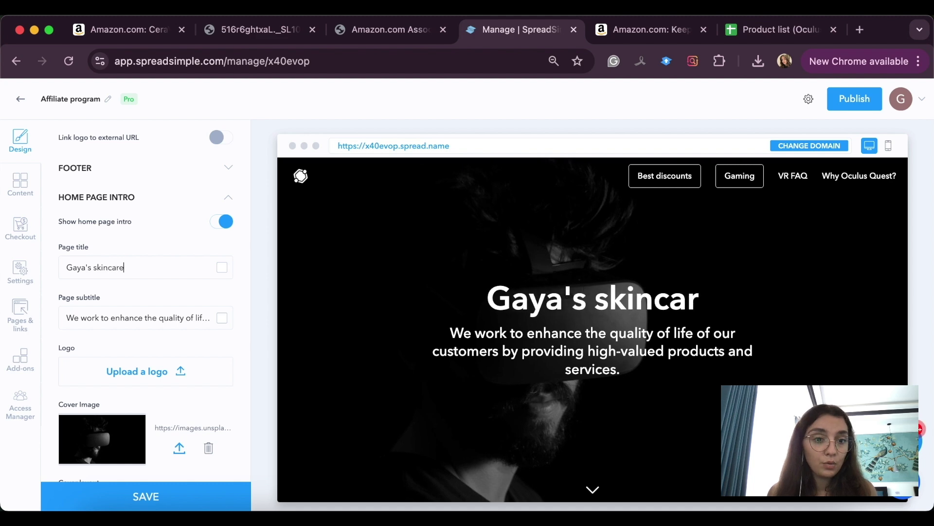
Step: Set the home page intro subtitle to "These are my favourite products"
scroll(69, 308, down, 3)
triple_click(104, 253)
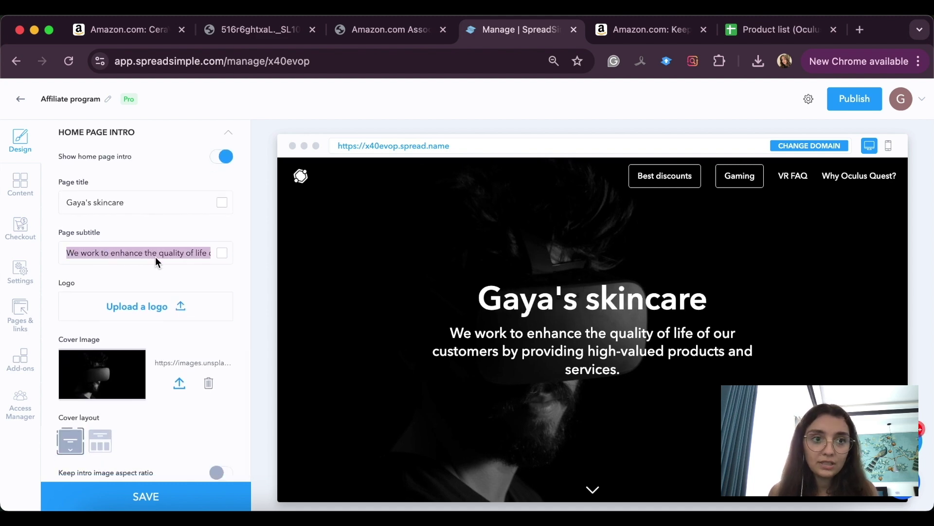
scroll(516, 351, down, 2)
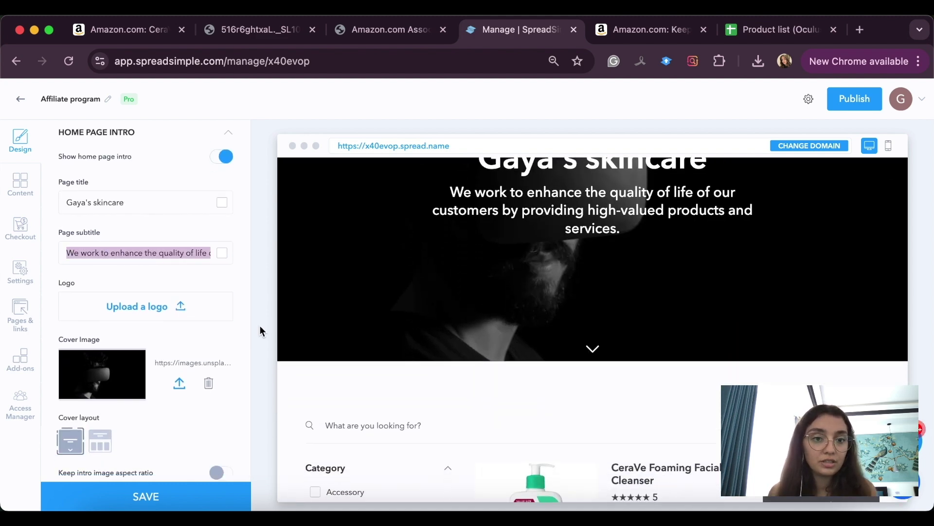
text(These are my favourite products)
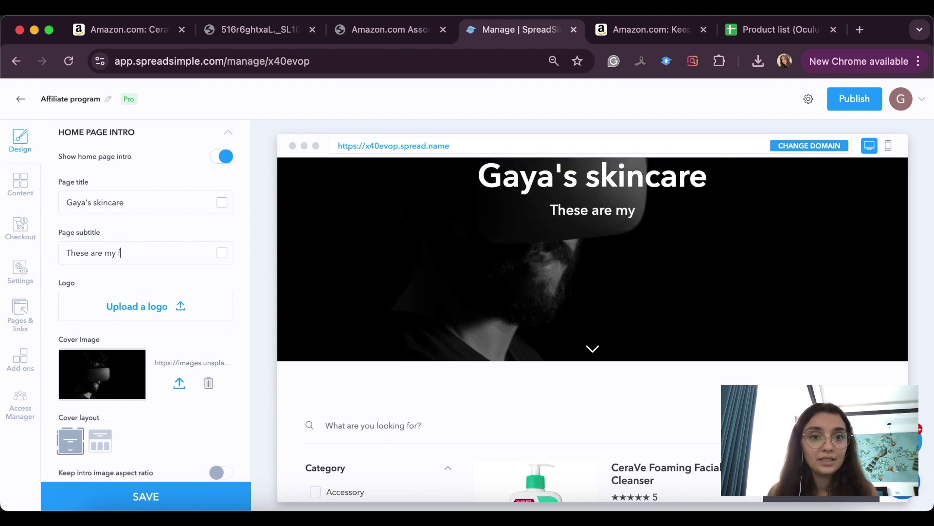
Step: Replace the home page cover image with an Unsplash "skincare" photo of jars and tubes, and review it in the preview
scroll(206, 365, down, 4)
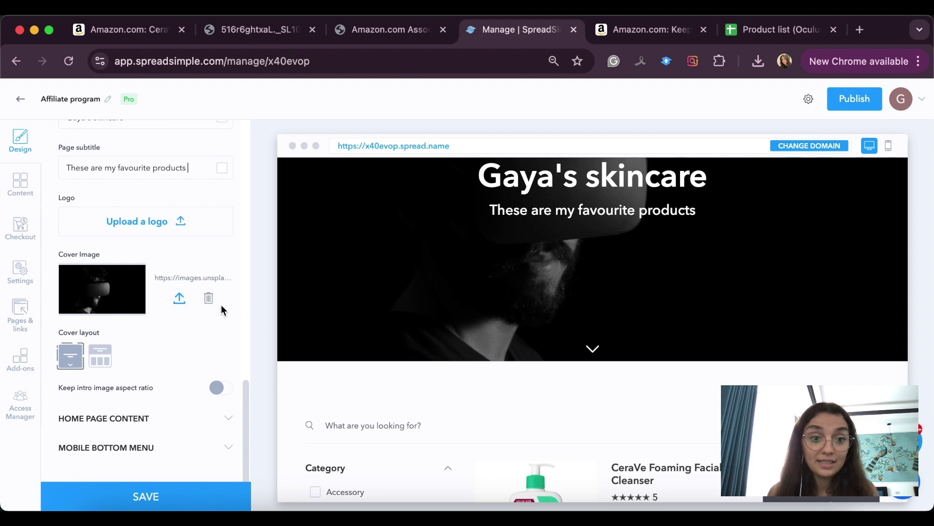
click(209, 298)
click(159, 302)
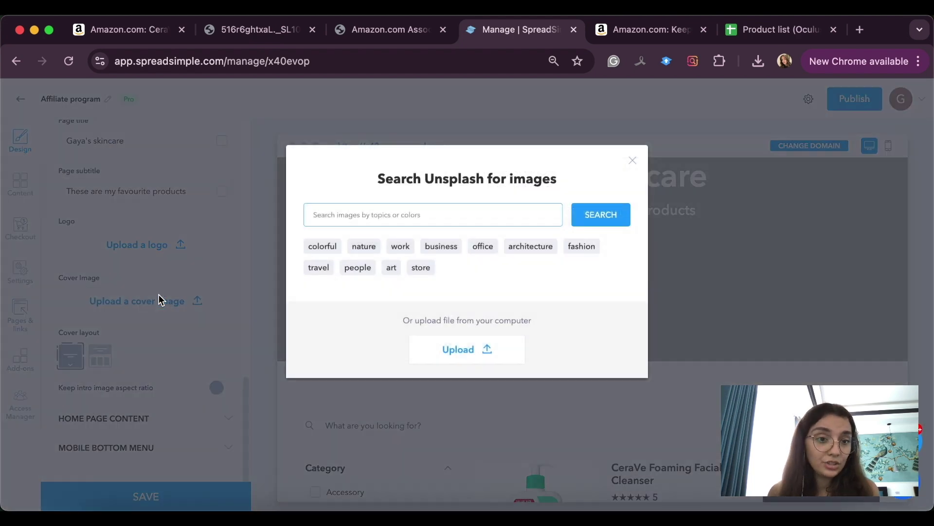
text(sk)
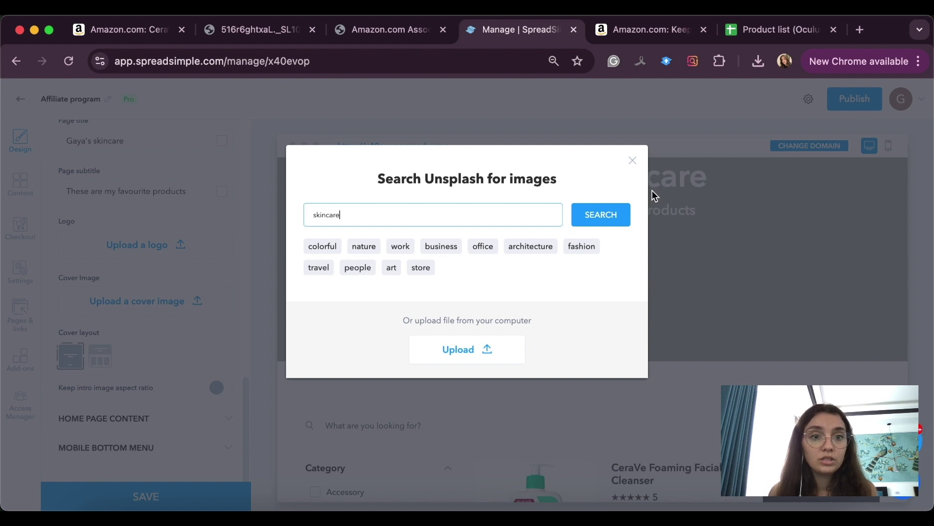
text(incare)
click(608, 215)
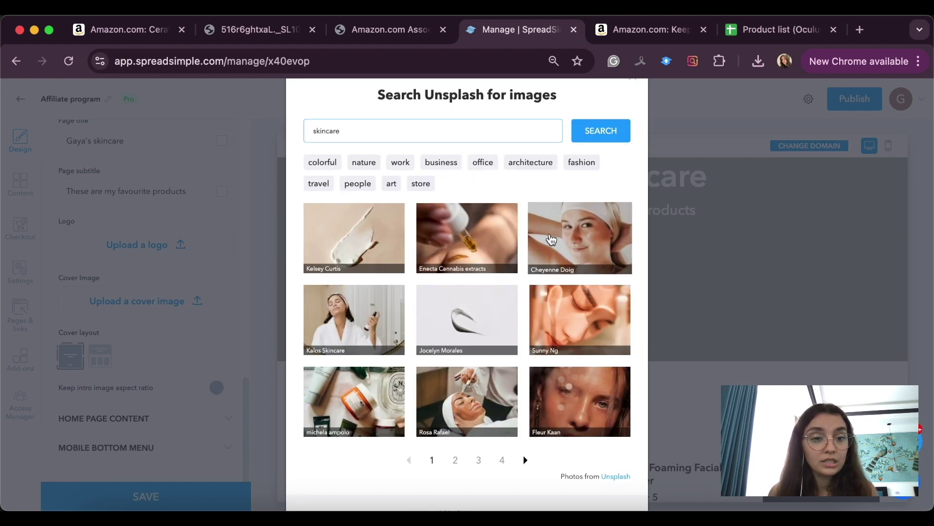
scroll(551, 240, down, 1)
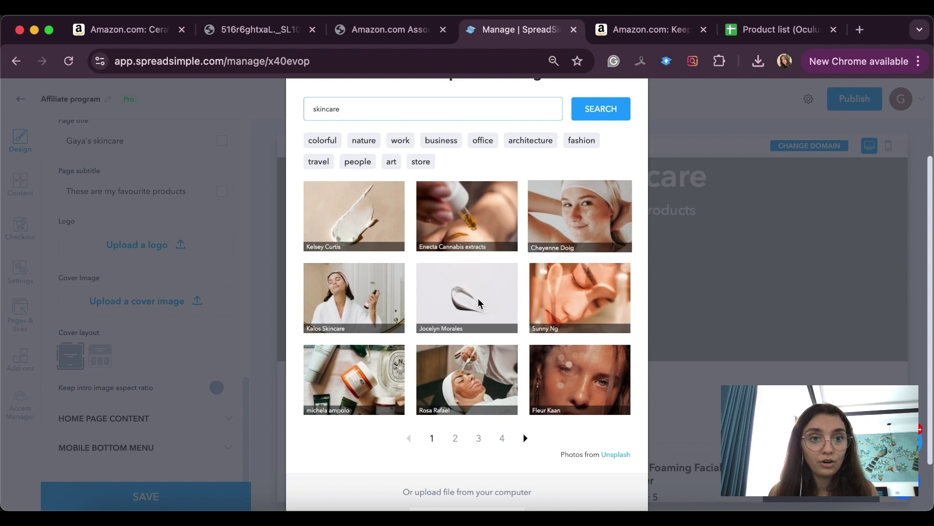
click(355, 379)
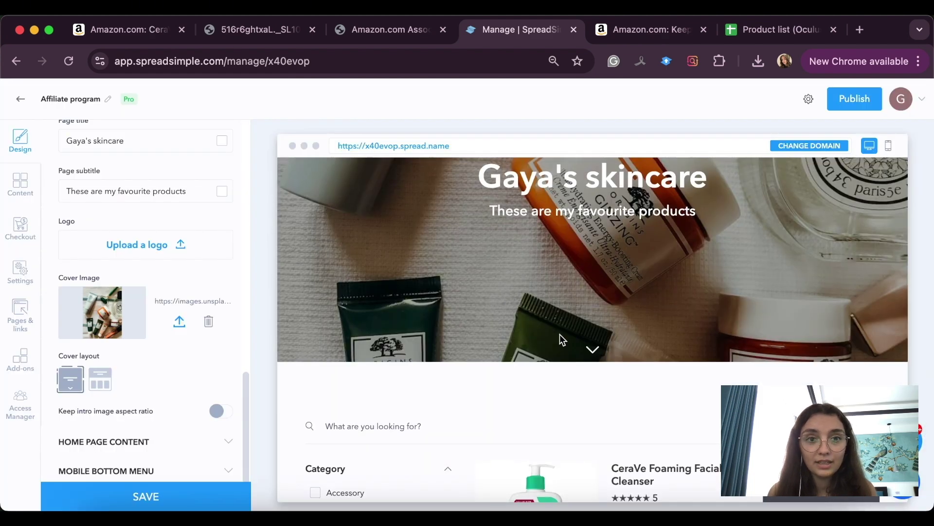
scroll(560, 334, up, 5)
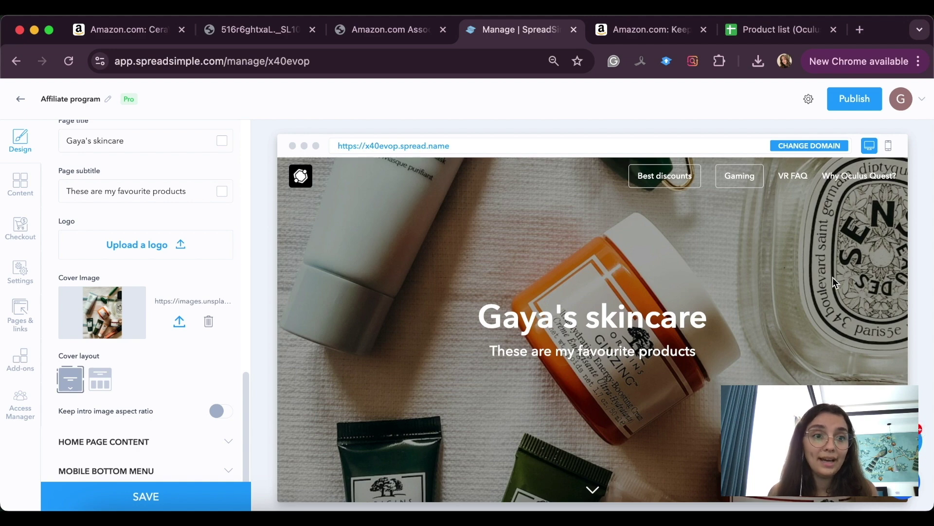
scroll(813, 349, down, 10)
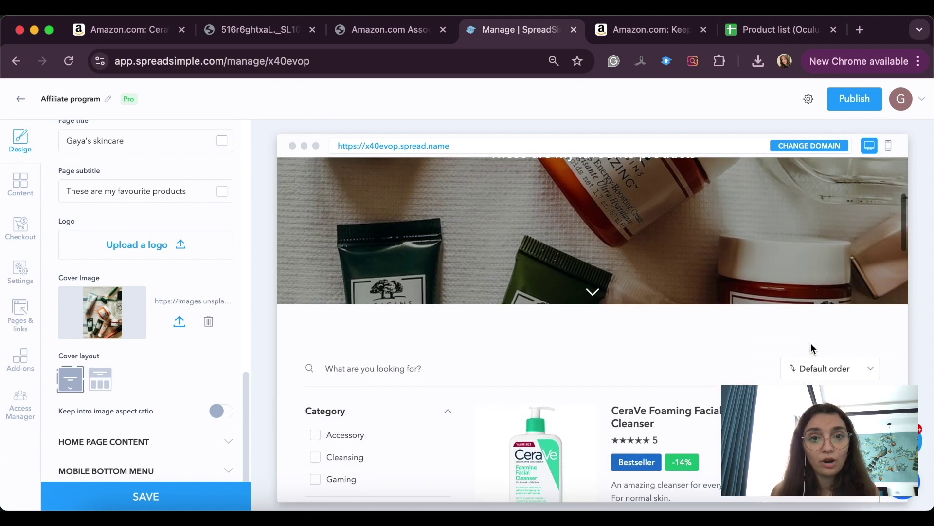
Step: Return to the product sheet and clear the Oculus product rows below the cleanser
click(759, 30)
drag(146, 255, 852, 477)
key(Delete)
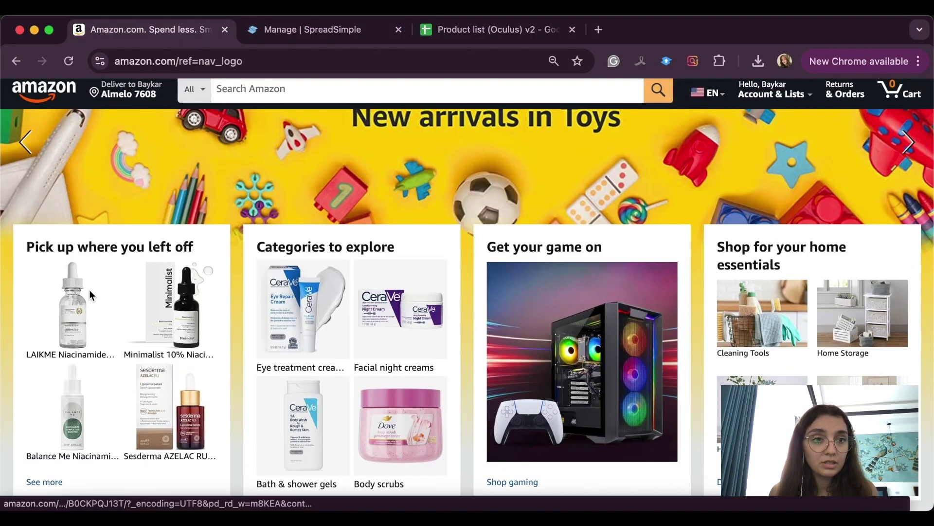
Step: Open the LAIKME niacinamide serum's product page from the Amazon home page and go through its title and details
click(90, 290)
drag(482, 275, 584, 298)
scroll(584, 301, down, 3)
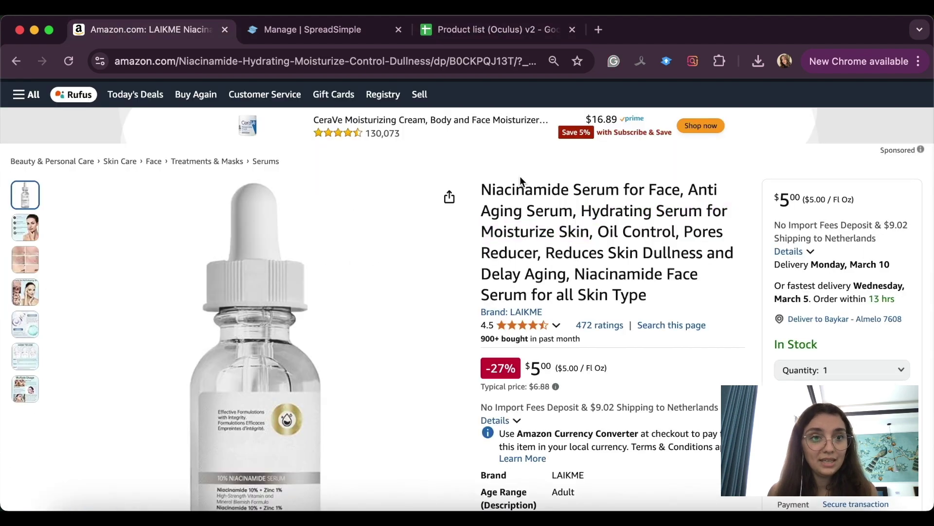
Step: Switch to the SpreadSimple content settings and refresh the website's content from the Google Sheet
scroll(484, 136, down, 10)
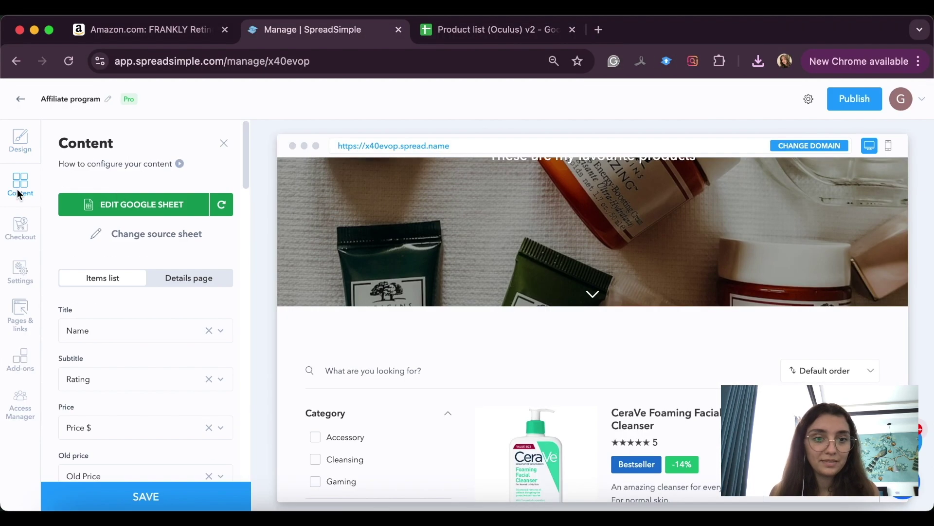
click(223, 207)
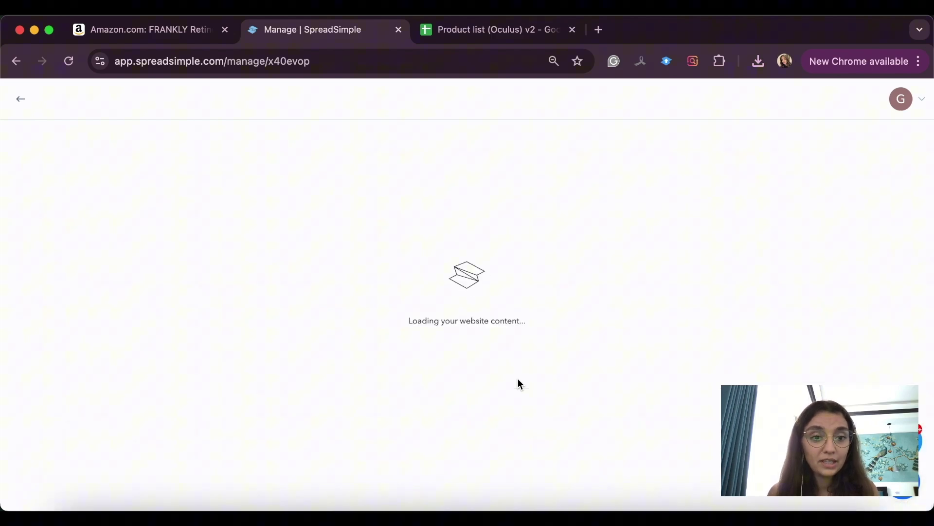
scroll(518, 379, down, 15)
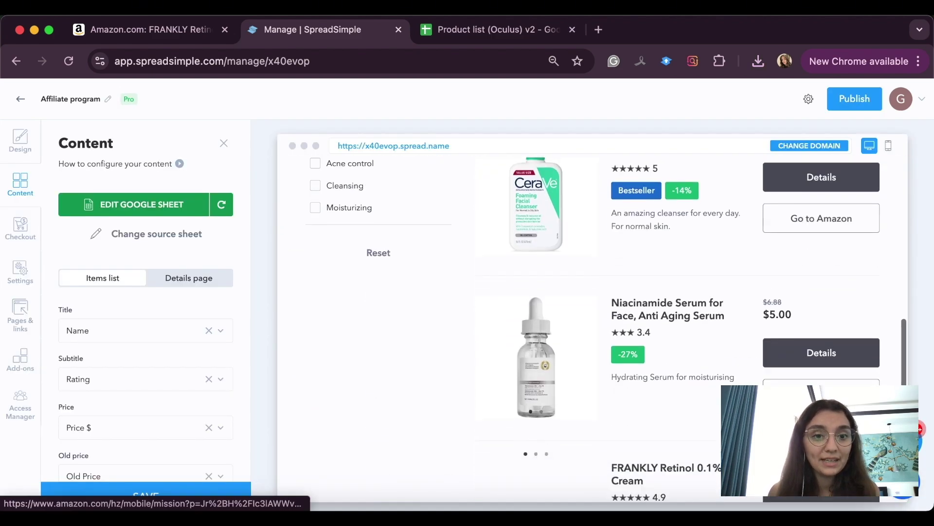
Step: Review the product list in the website preview and flip through the niacinamide serum's images
click(485, 373)
click(486, 374)
scroll(584, 343, up, 3)
click(585, 338)
click(480, 337)
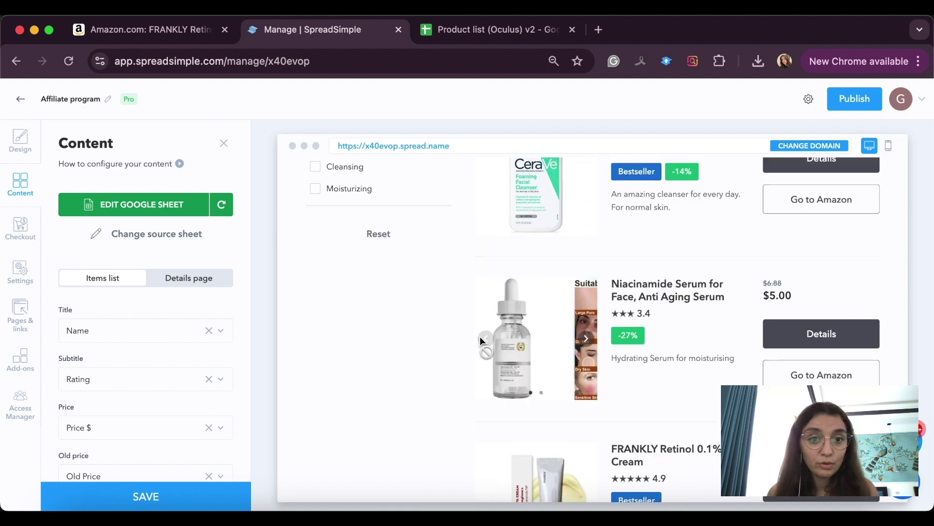
scroll(561, 353, up, 10)
scroll(618, 420, down, 8)
Step: Display the products as grid tiles with the smaller card size and check the layout in the preview
scroll(130, 356, down, 15)
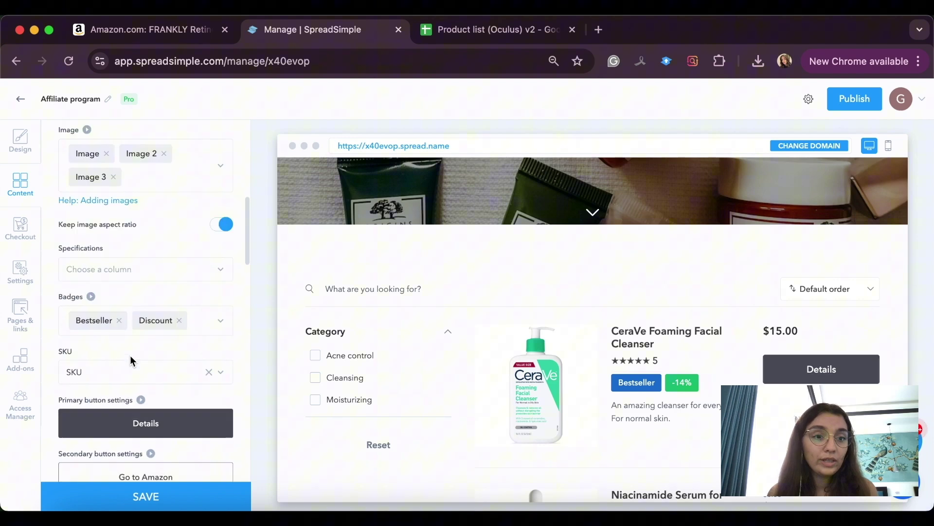
click(70, 288)
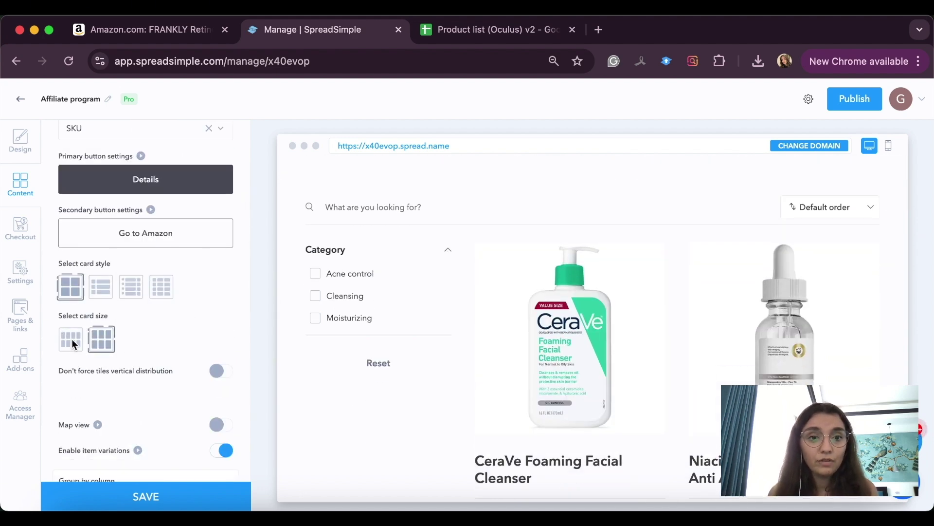
click(70, 339)
scroll(454, 324, down, 3)
scroll(454, 324, up, 3)
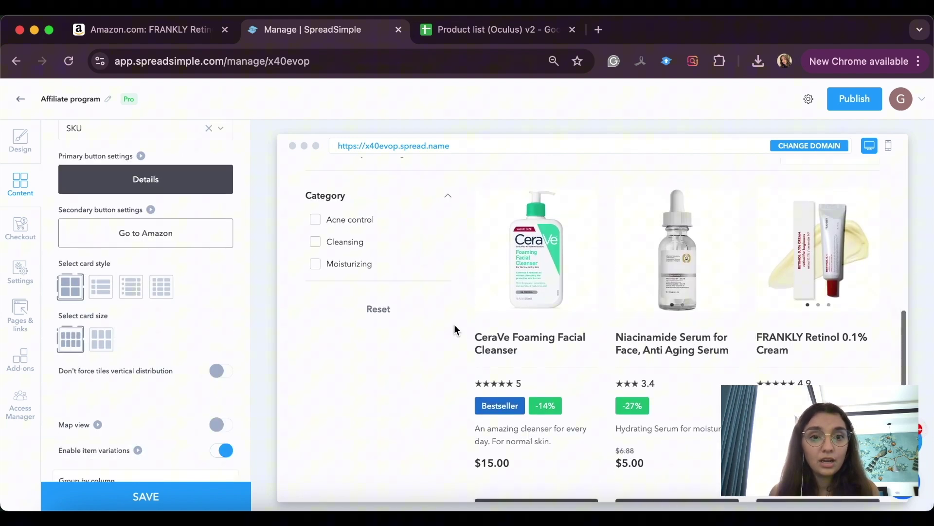
scroll(134, 337, up, 2)
Step: Set the items list's primary "Details" button colour to light pink
click(167, 256)
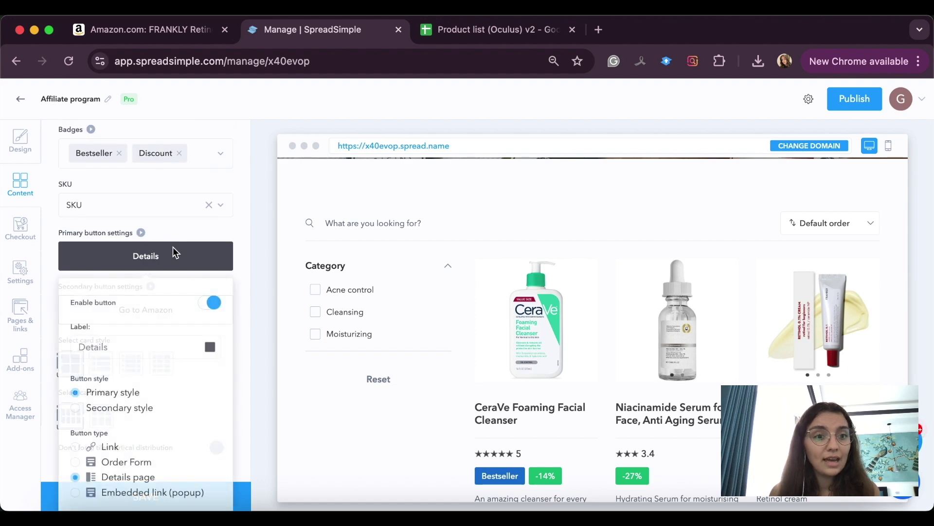
click(210, 347)
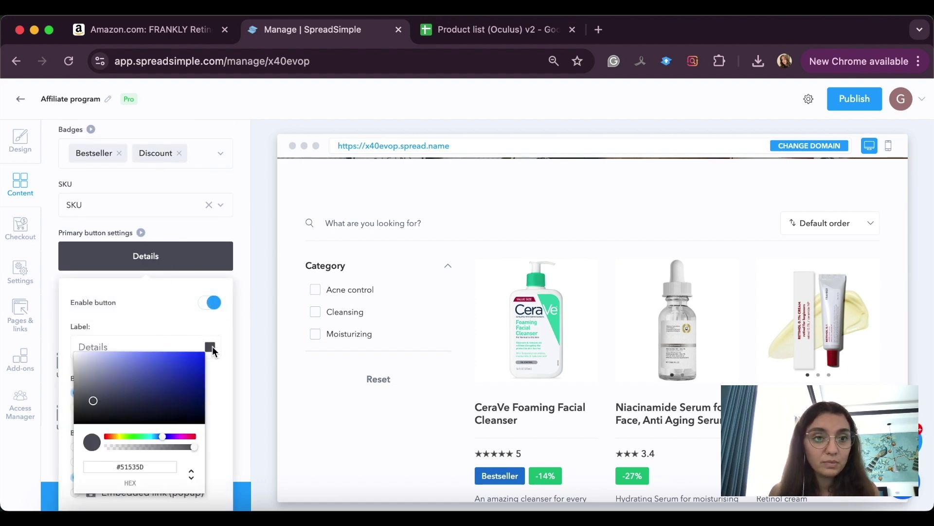
click(182, 438)
click(193, 439)
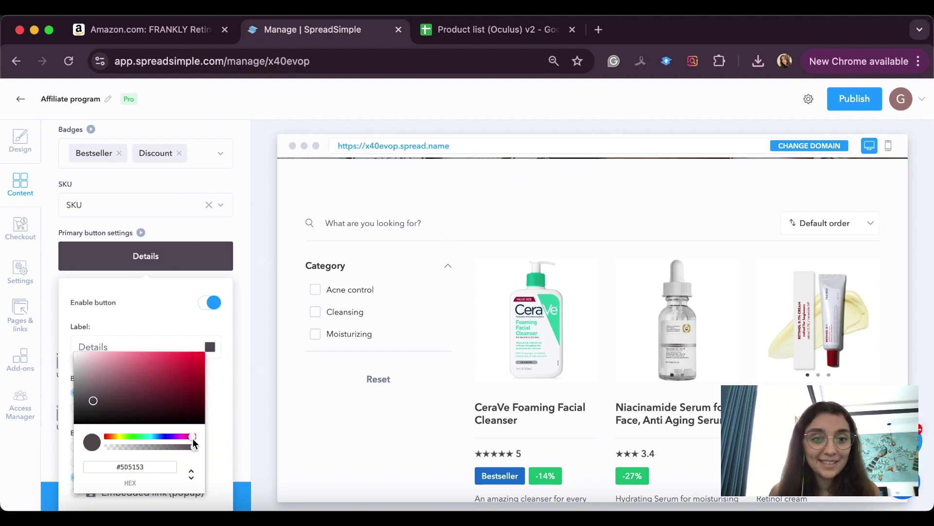
drag(95, 404, 102, 364)
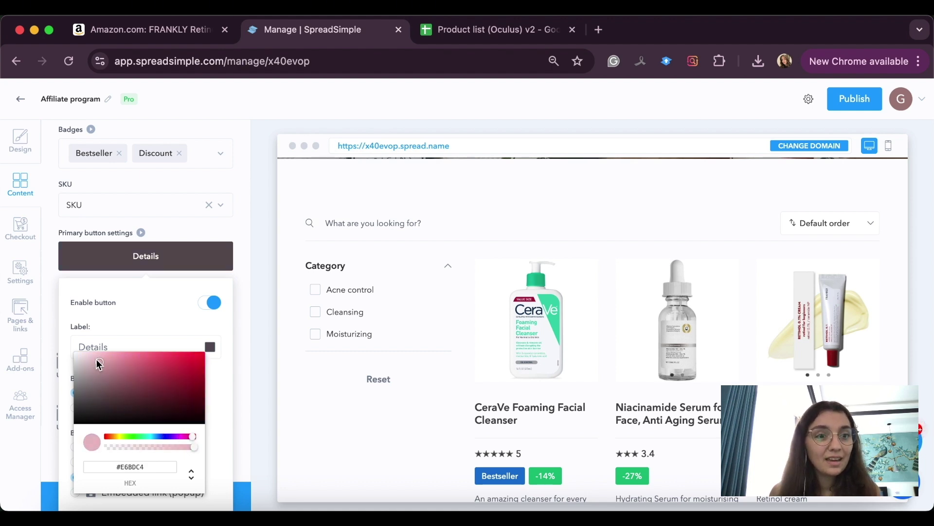
click(170, 294)
Step: Relabel the items list's primary button as "Learn more" and save the website
double_click(137, 346)
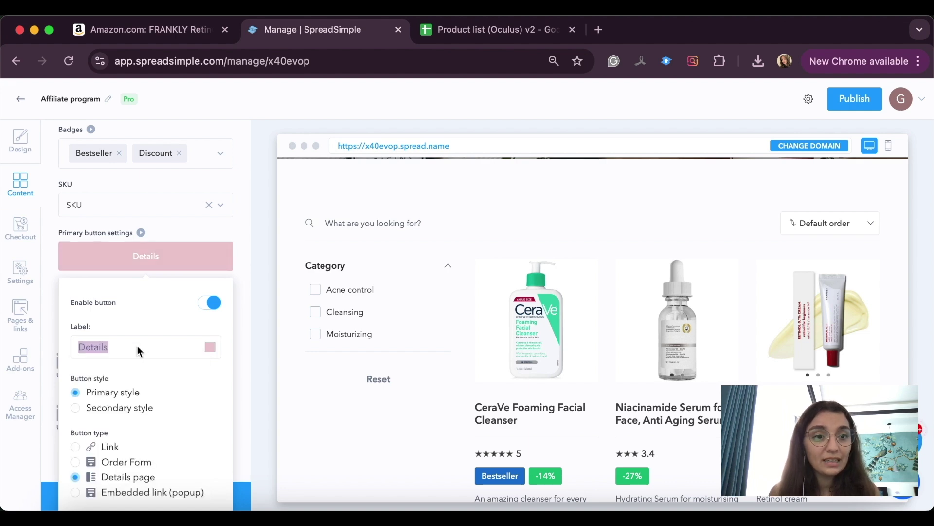
text(Learn more)
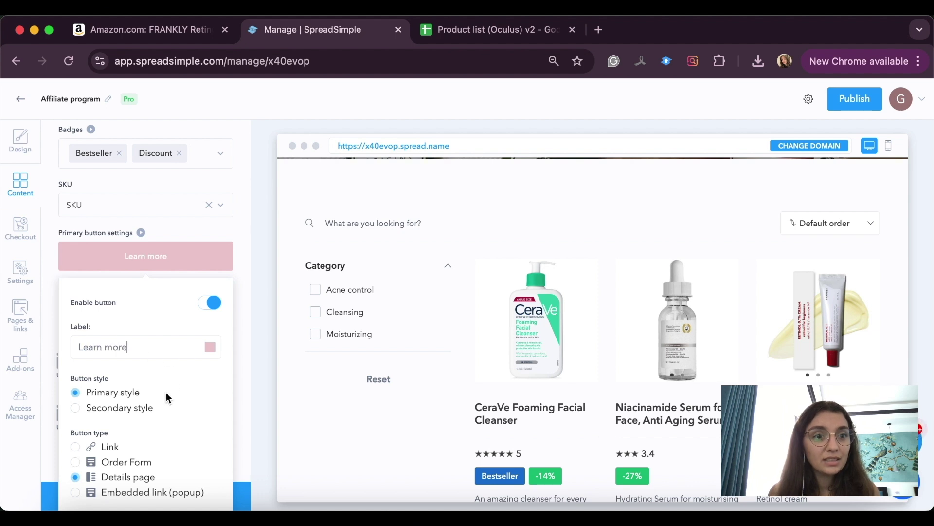
scroll(167, 398, down, 3)
click(261, 256)
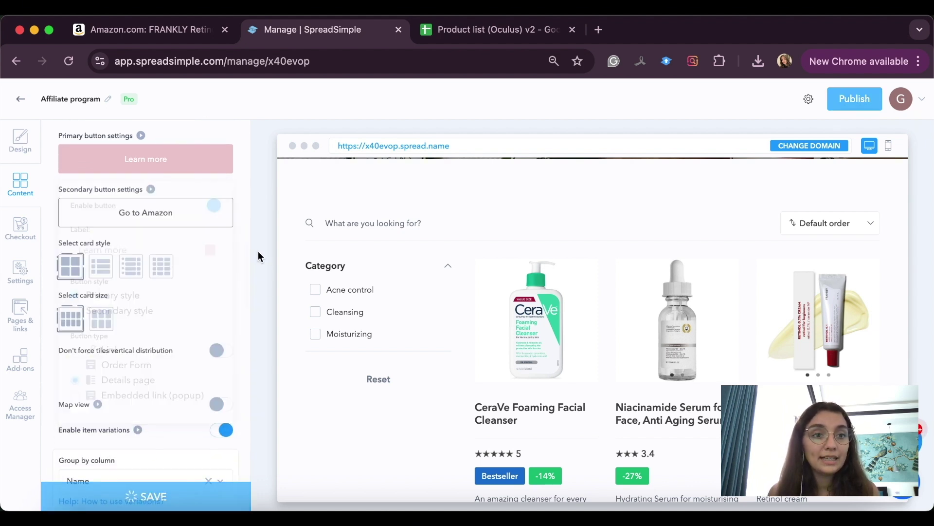
Step: Set the secondary "Go to Amazon" button colour to crimson and check its redirect link settings
click(159, 214)
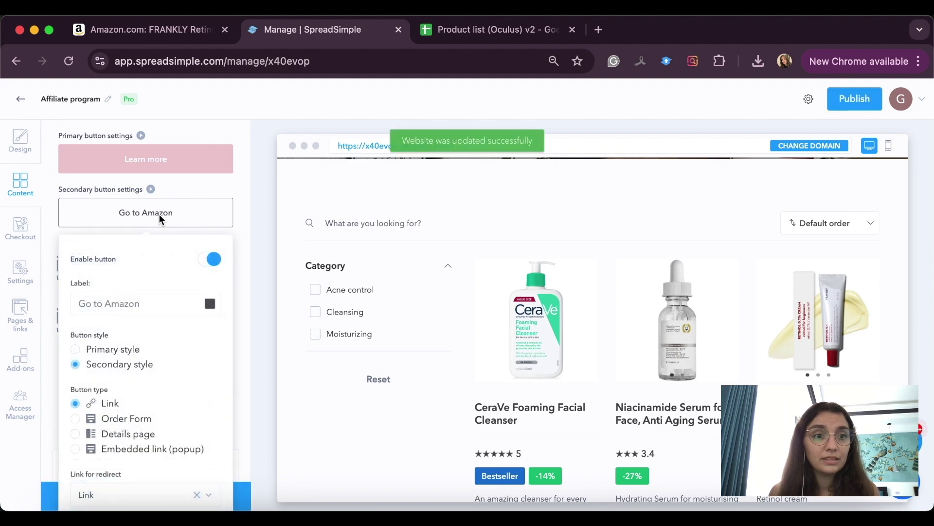
click(210, 303)
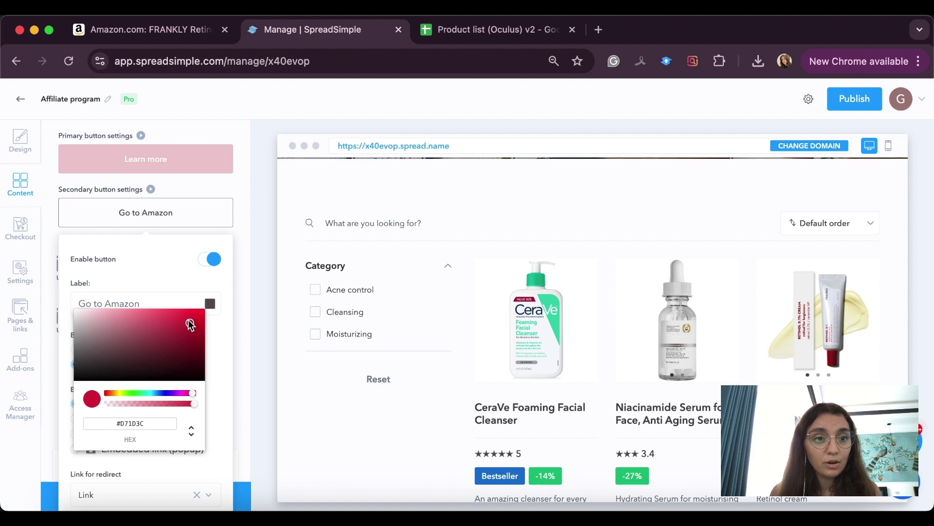
click(231, 239)
scroll(147, 333, down, 3)
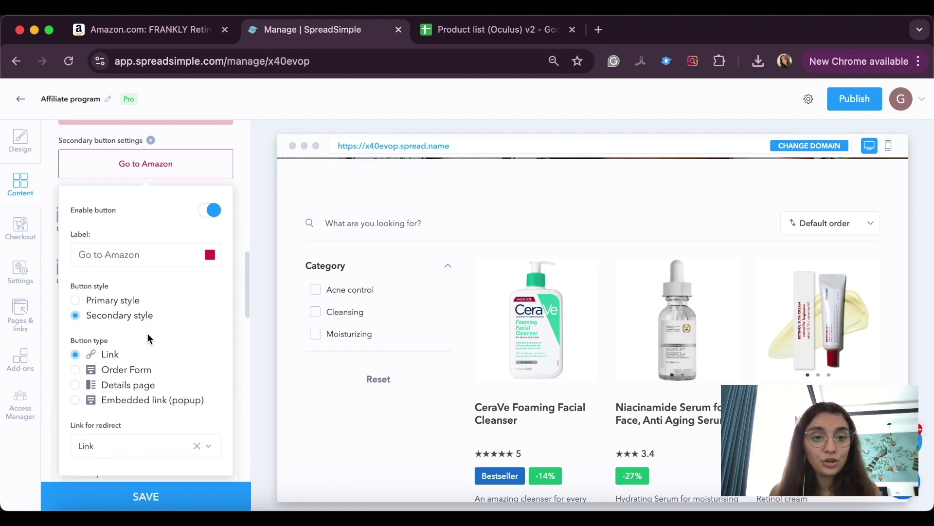
scroll(147, 333, down, 1)
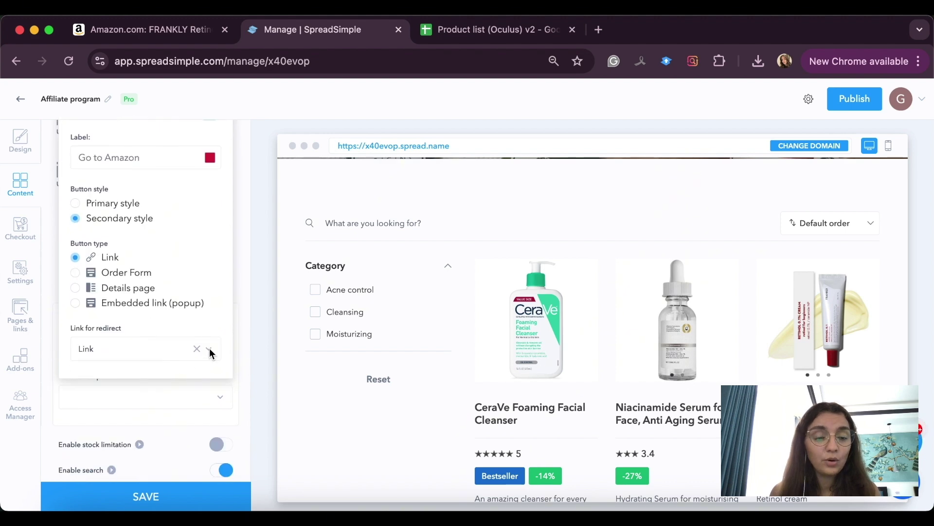
click(224, 300)
Step: Open the details page settings and review the CeraVe cleanser's page in the preview
scroll(140, 311, up, 2)
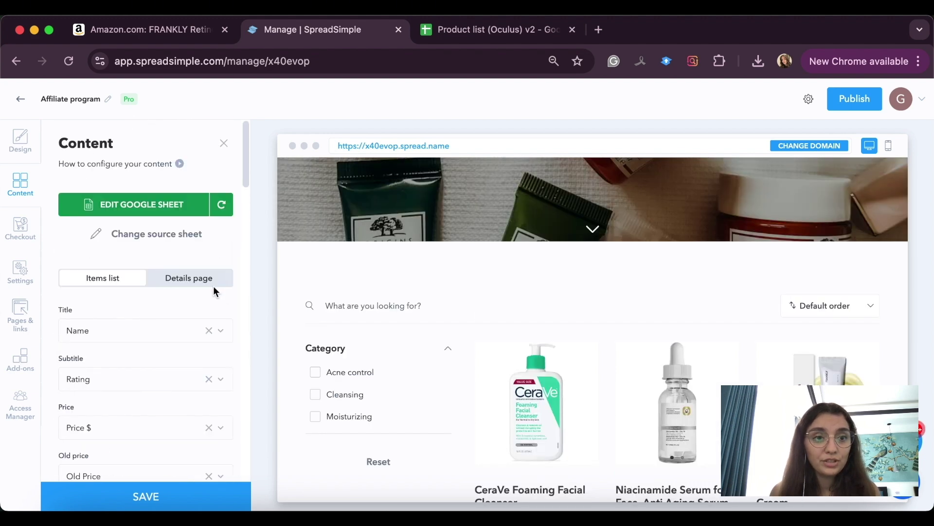
click(200, 279)
scroll(579, 355, down, 3)
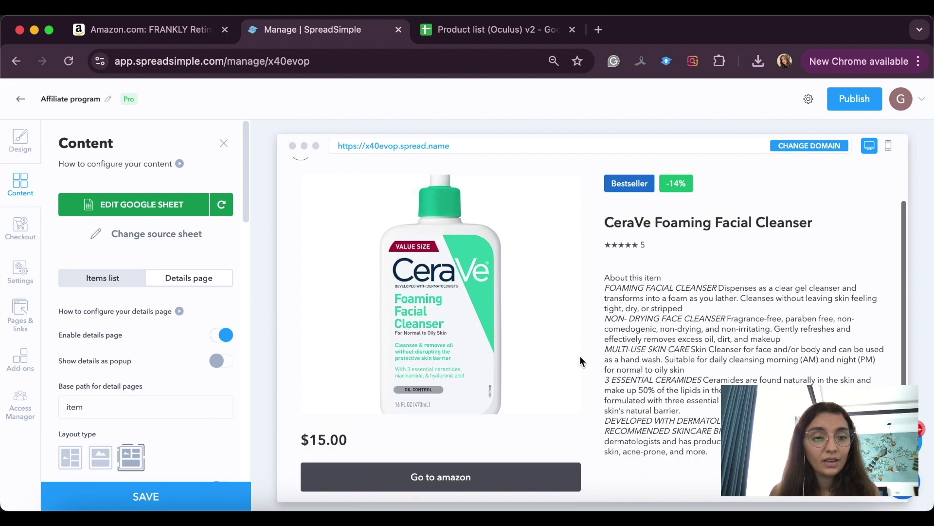
scroll(580, 355, down, 3)
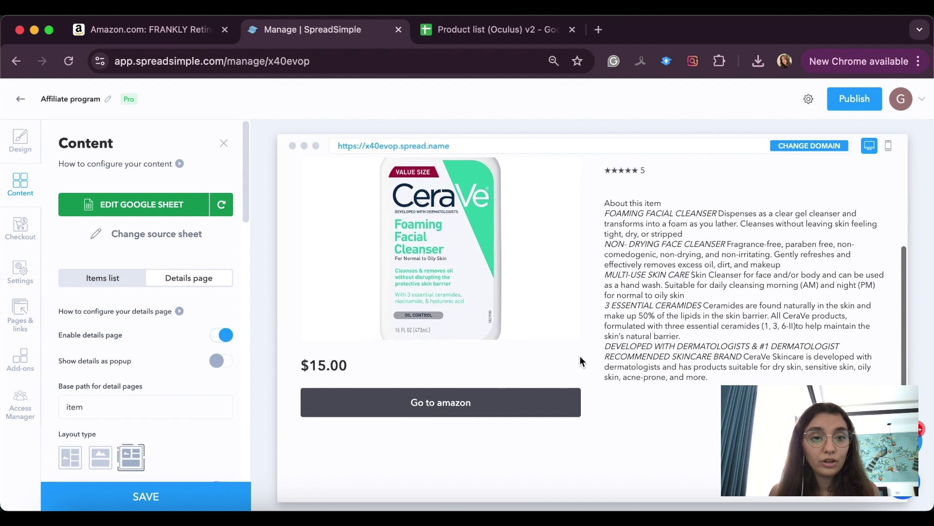
scroll(580, 356, up, 5)
Step: Set the details page's primary "Go to amazon" button colour to deep pink
scroll(173, 434, down, 10)
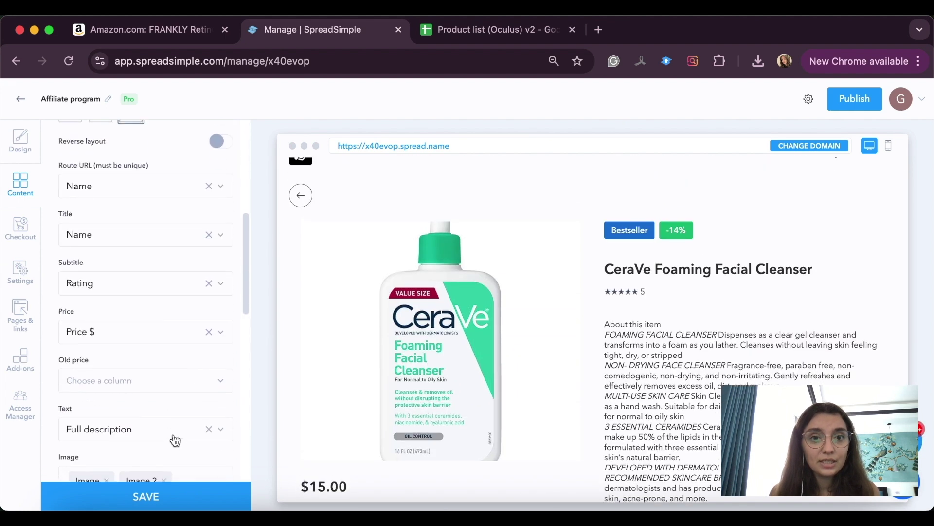
scroll(174, 434, down, 5)
click(157, 351)
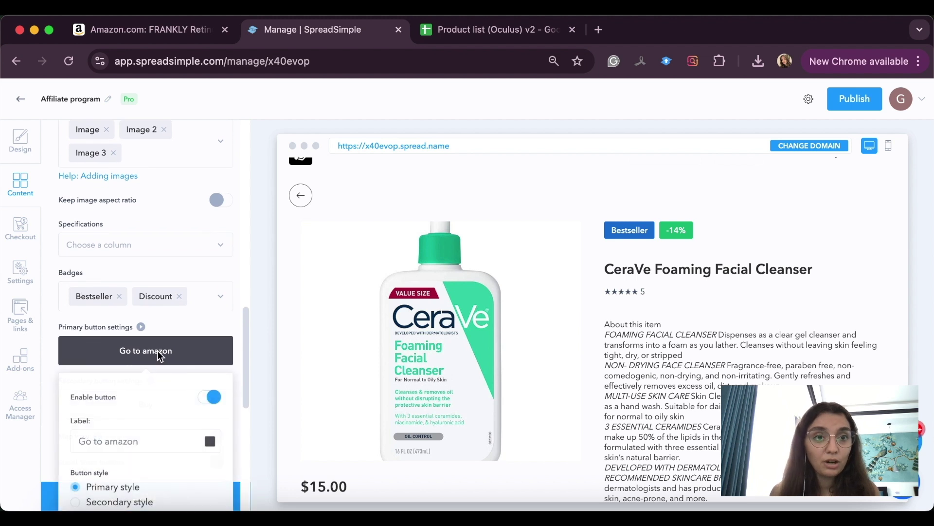
scroll(157, 351, down, 3)
click(210, 353)
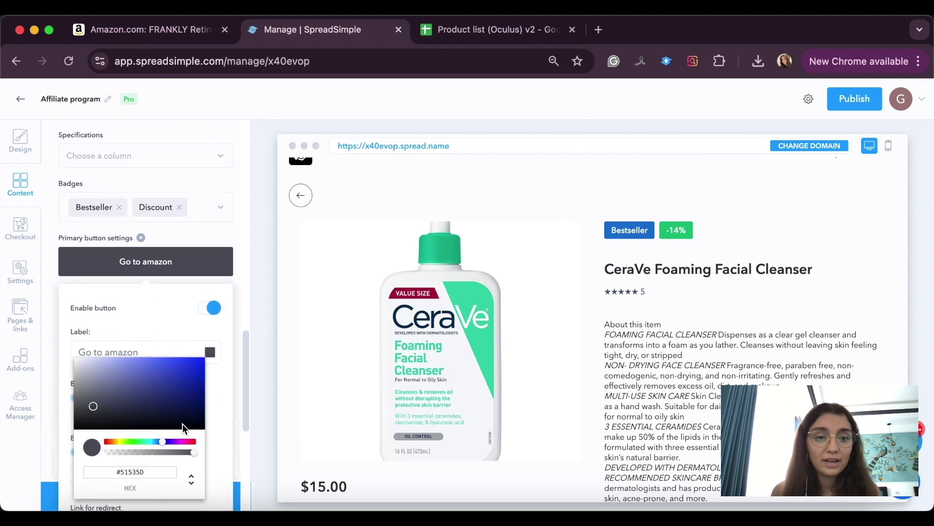
drag(186, 441, 188, 443)
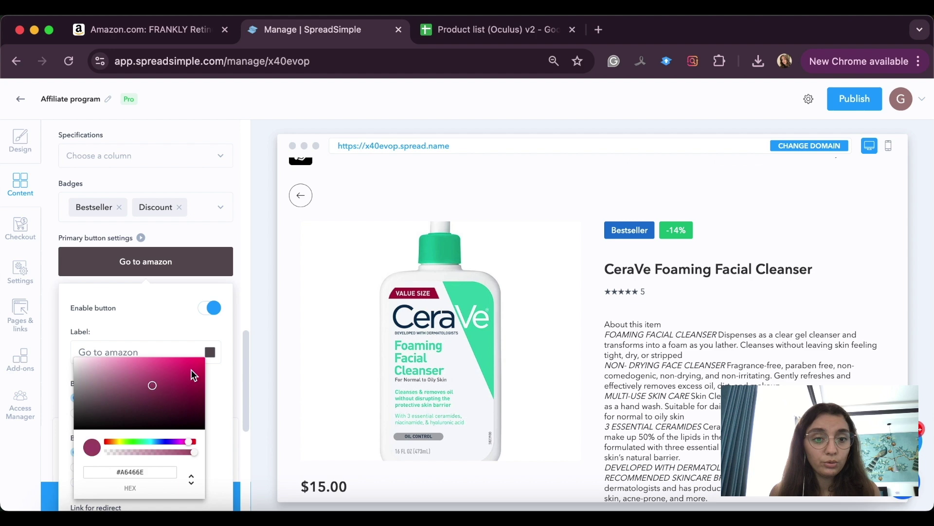
click(212, 382)
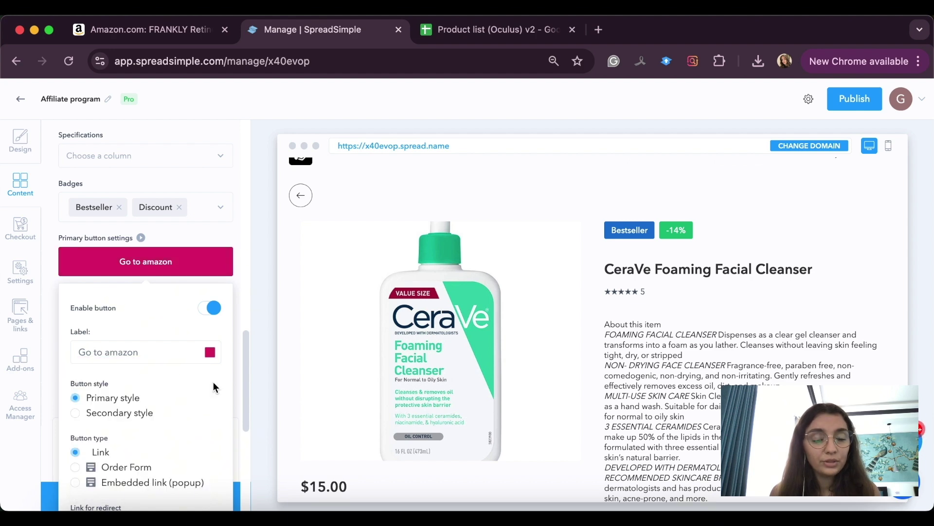
Step: Return the preview to the home page and look over its product tiles, the details page settings and the cover
scroll(571, 333, up, 5)
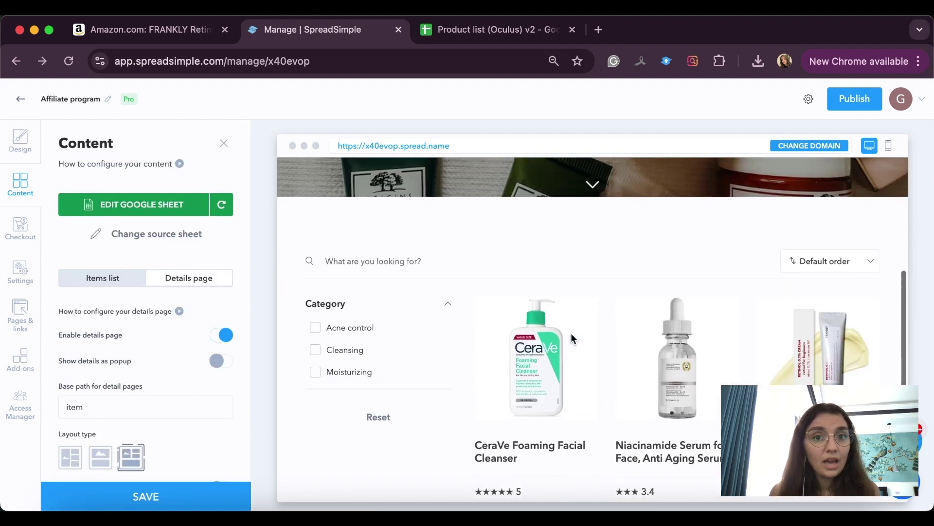
scroll(232, 418, down, 4)
scroll(232, 419, down, 2)
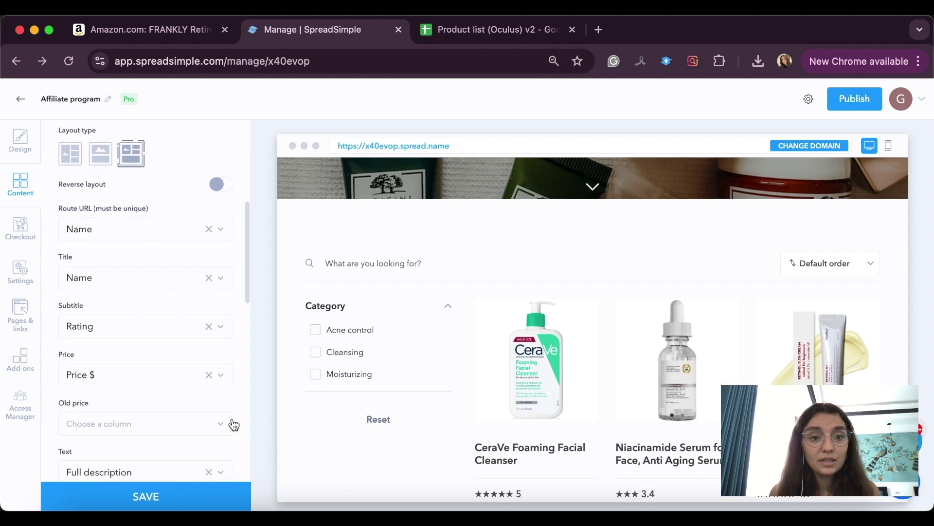
scroll(231, 423, up, 6)
scroll(534, 405, up, 5)
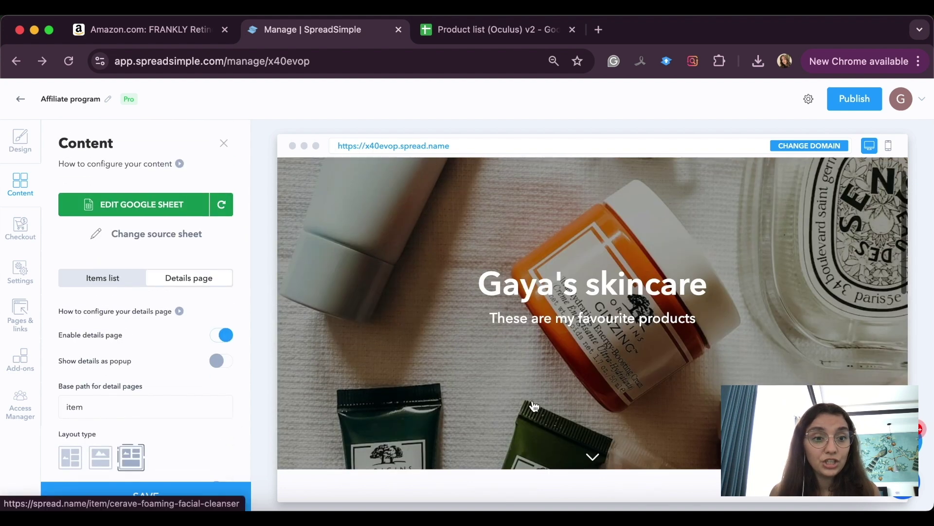
Step: Publish the website, open the live site and look through its home page and product list
click(853, 99)
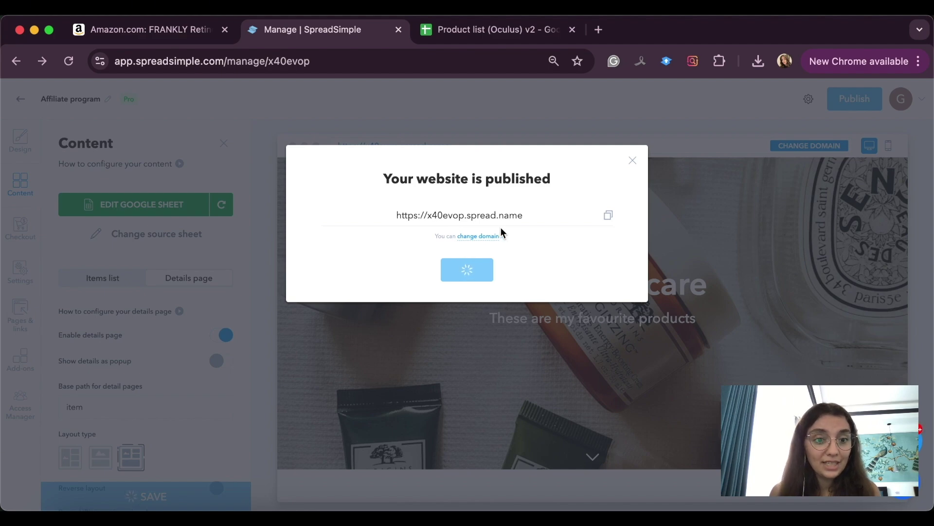
click(473, 268)
scroll(474, 263, down, 10)
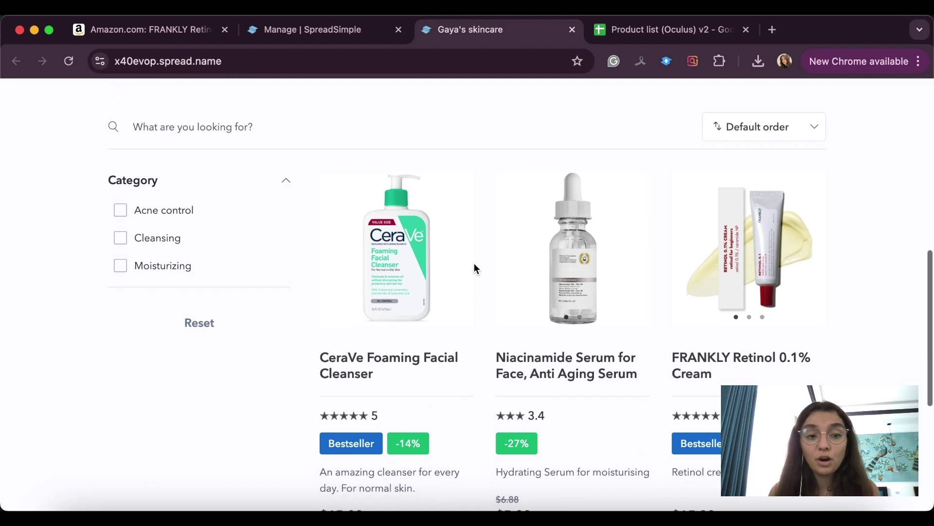
scroll(476, 268, up, 5)
scroll(476, 269, up, 4)
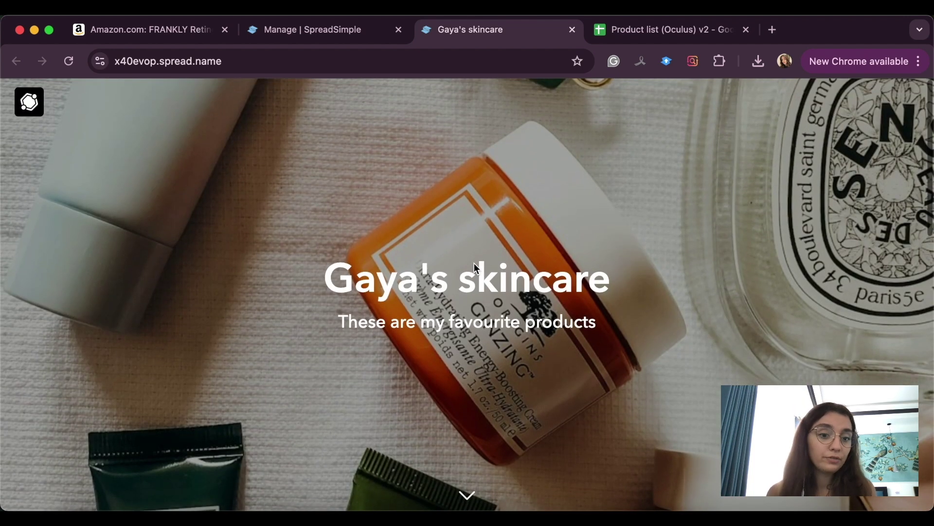